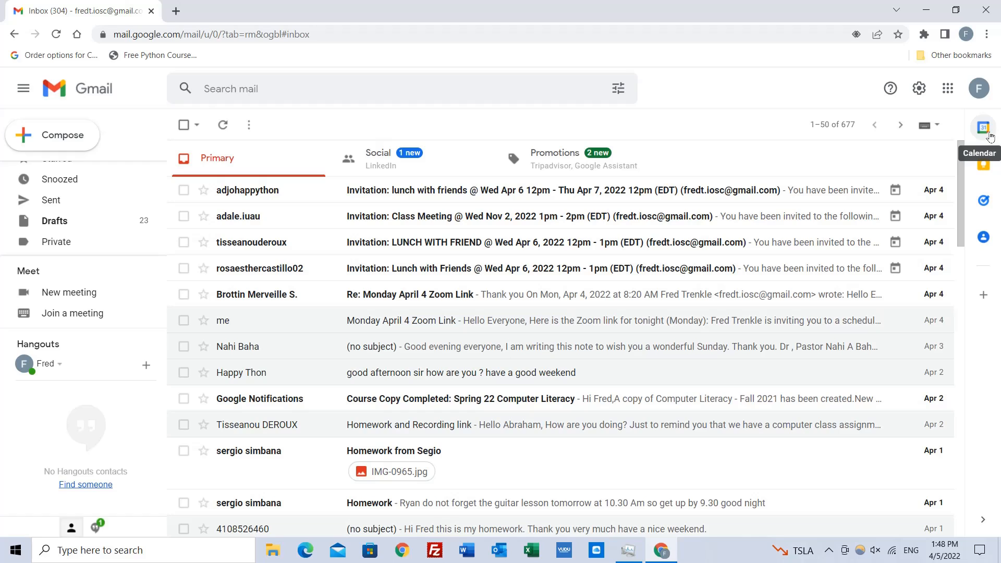
Show today's calendar beside the Gmail inbox and open the full Google Calendar in its own browser tab
left_click(982, 521)
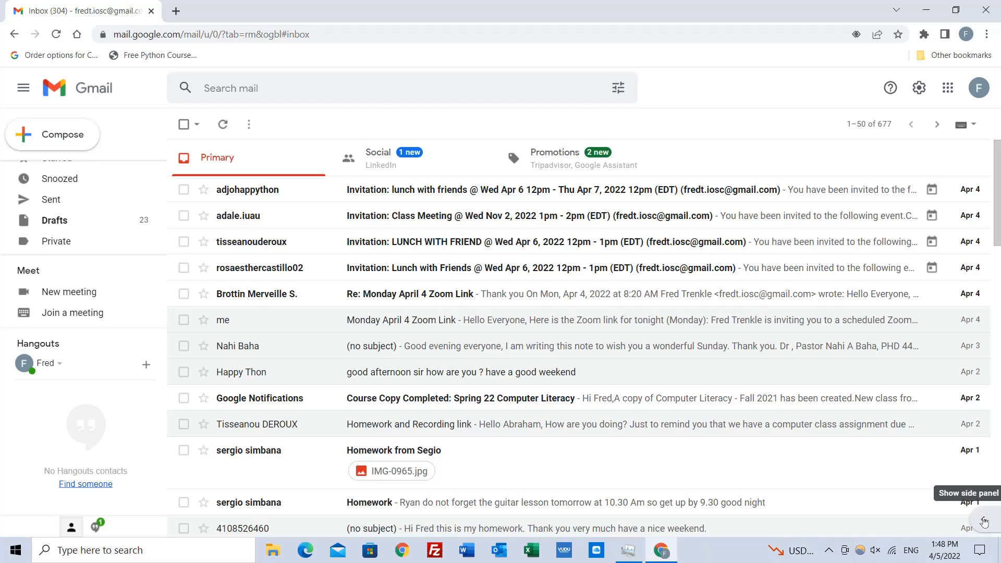
left_click(985, 521)
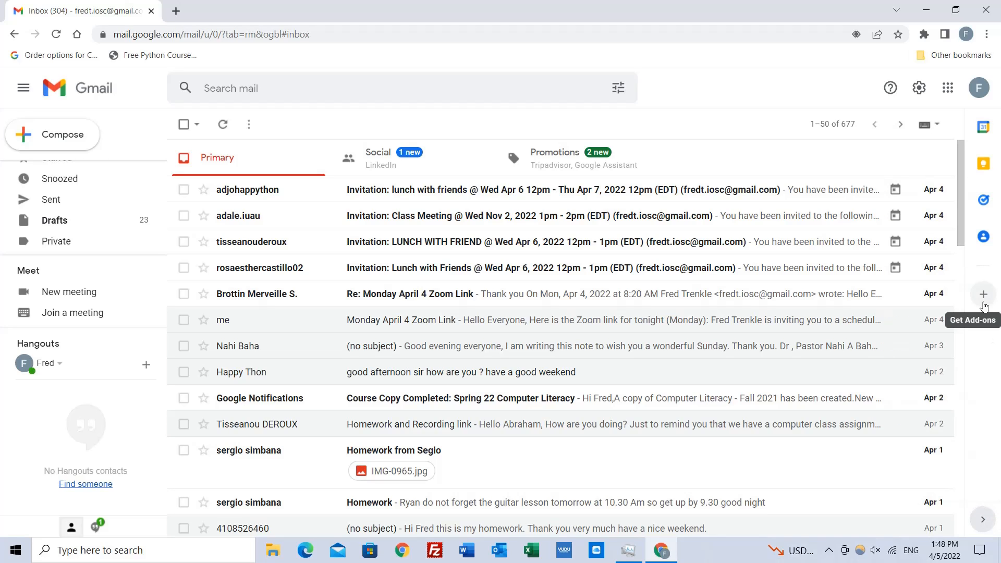
left_click(986, 130)
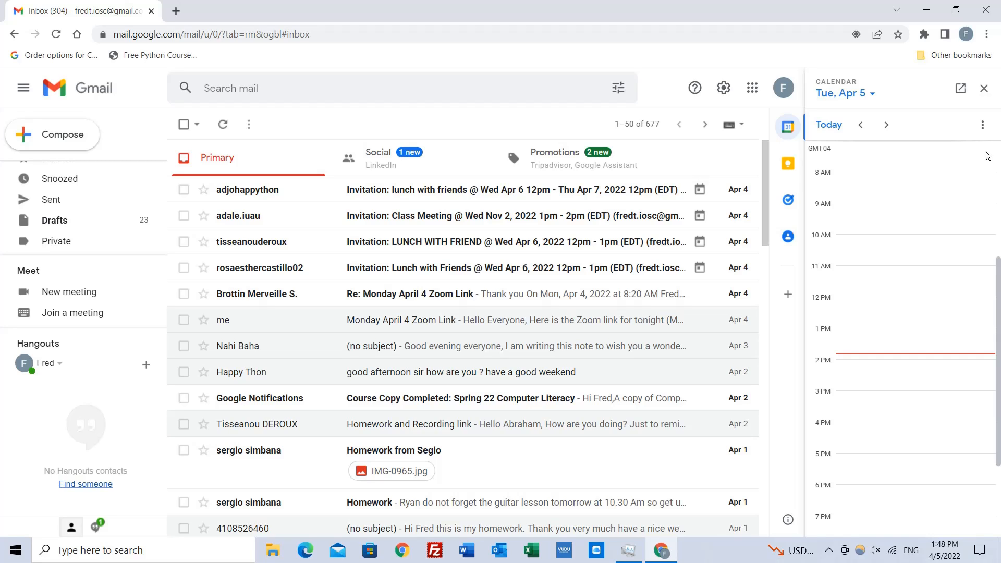
left_click(961, 90)
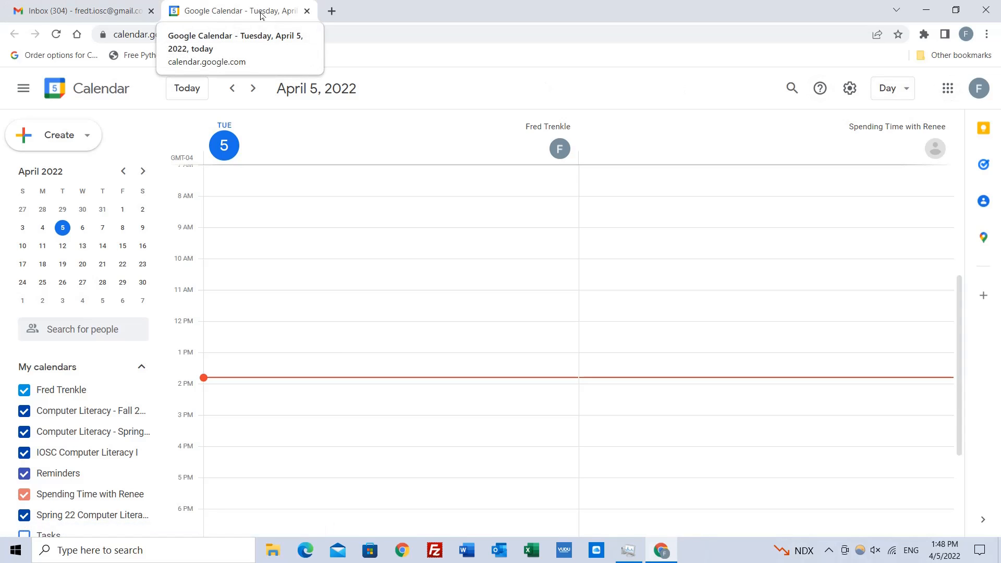
left_click(59, 12)
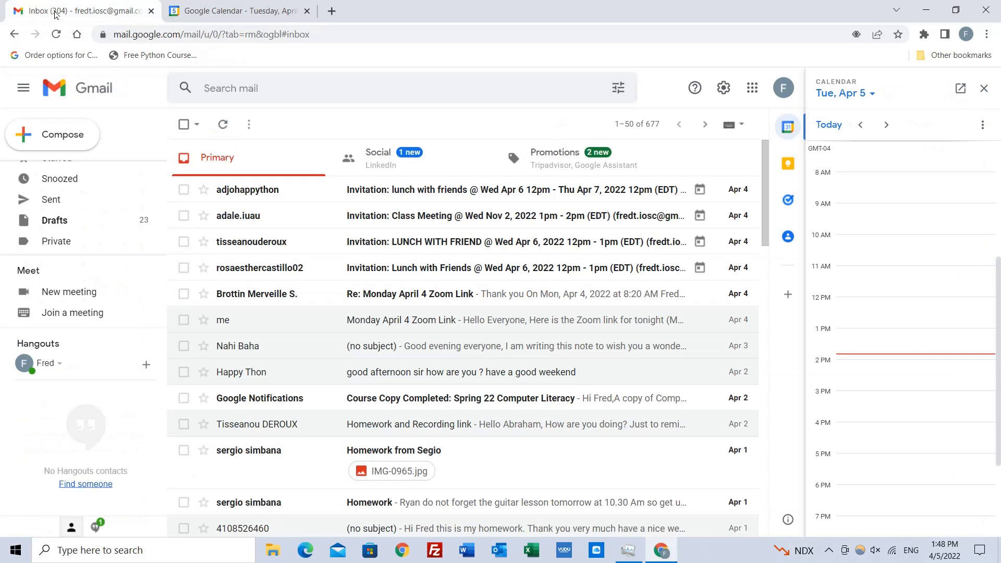
left_click(245, 13)
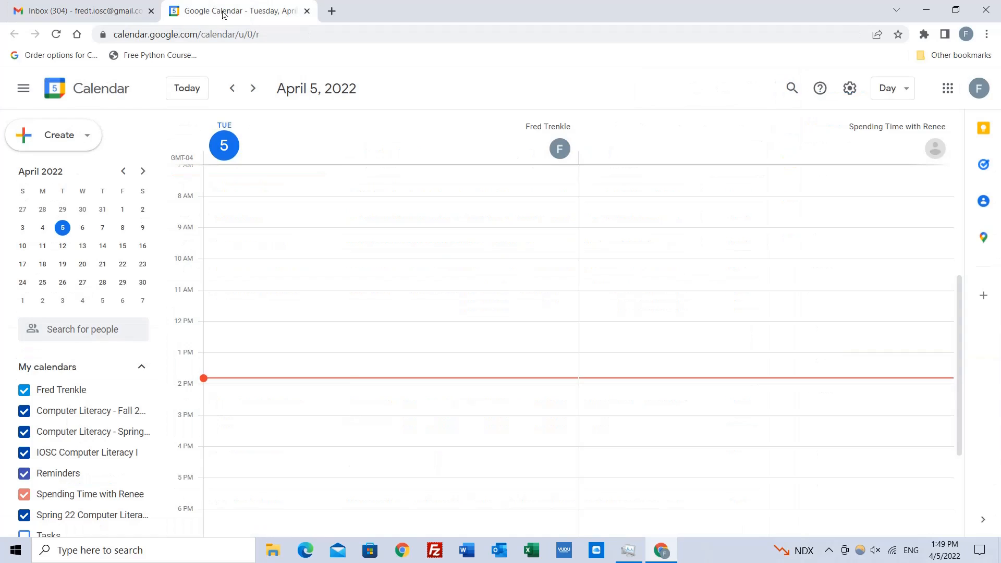
left_click(122, 12)
left_click(245, 12)
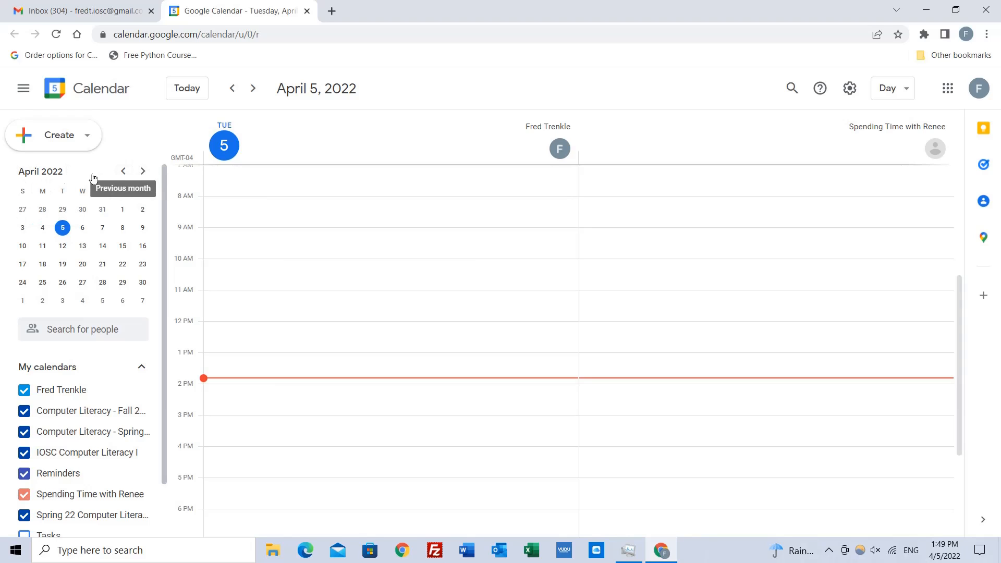
Create and save an event titled "Team Meeting" on Thursday, April 7, 2022, from 10:00am to 12:00pm
left_click(102, 230)
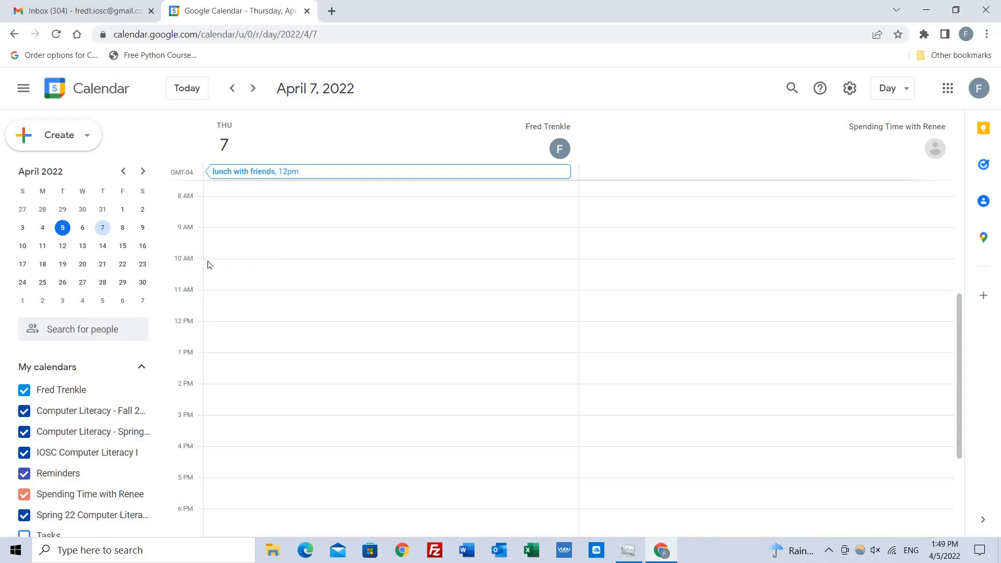
left_click(244, 263)
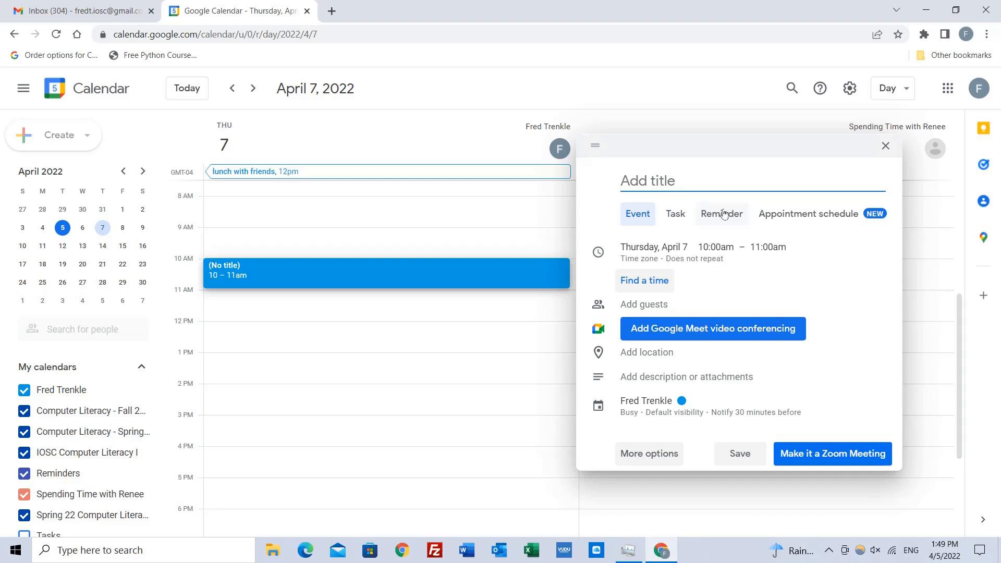
type("Team Meeting")
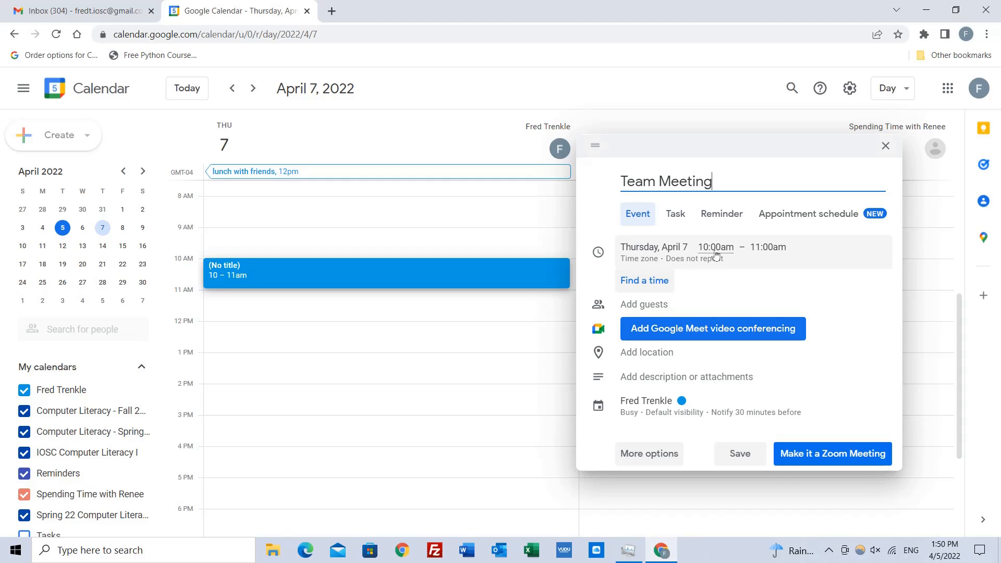
left_click(767, 248)
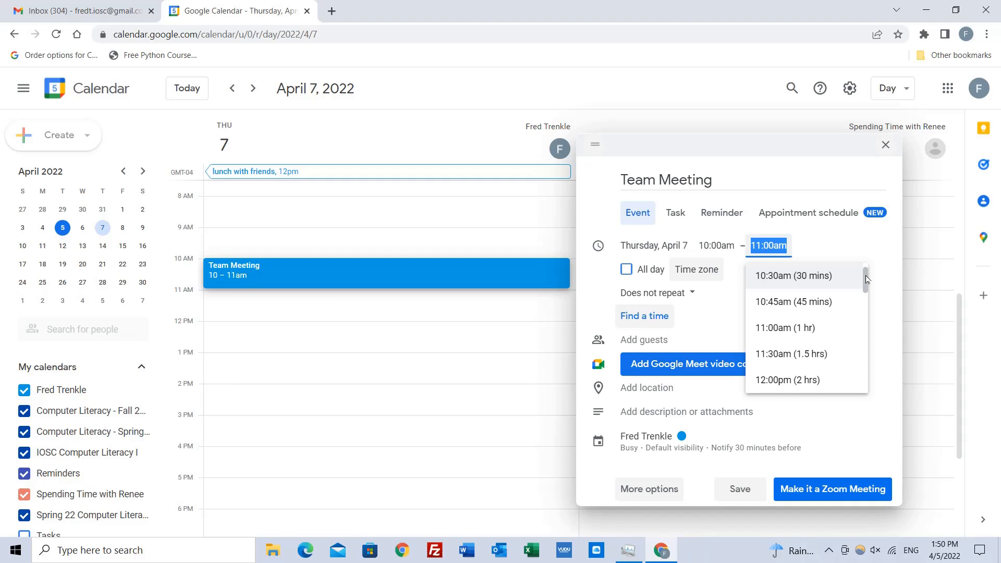
left_click_drag(865, 276, 867, 283)
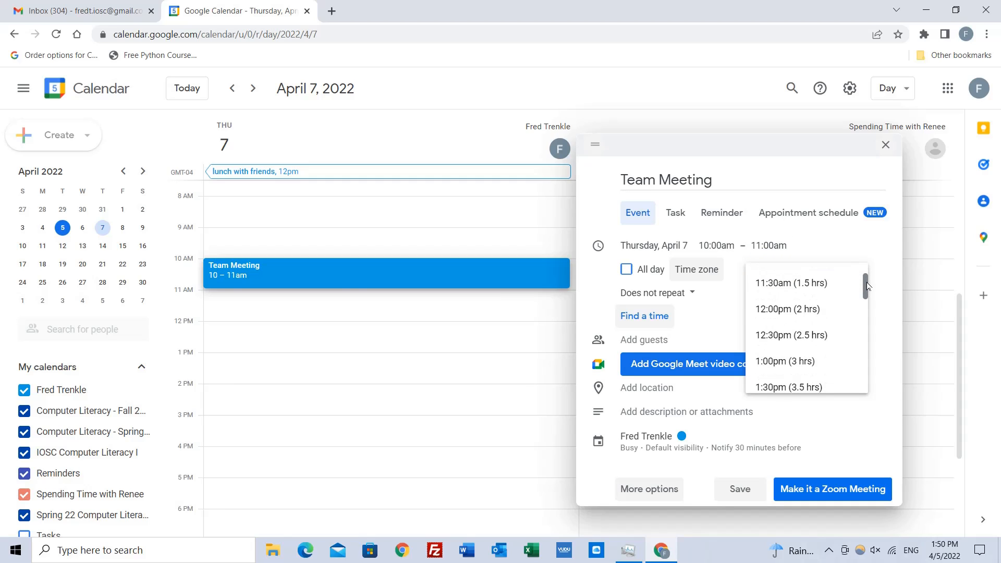
left_click(784, 308)
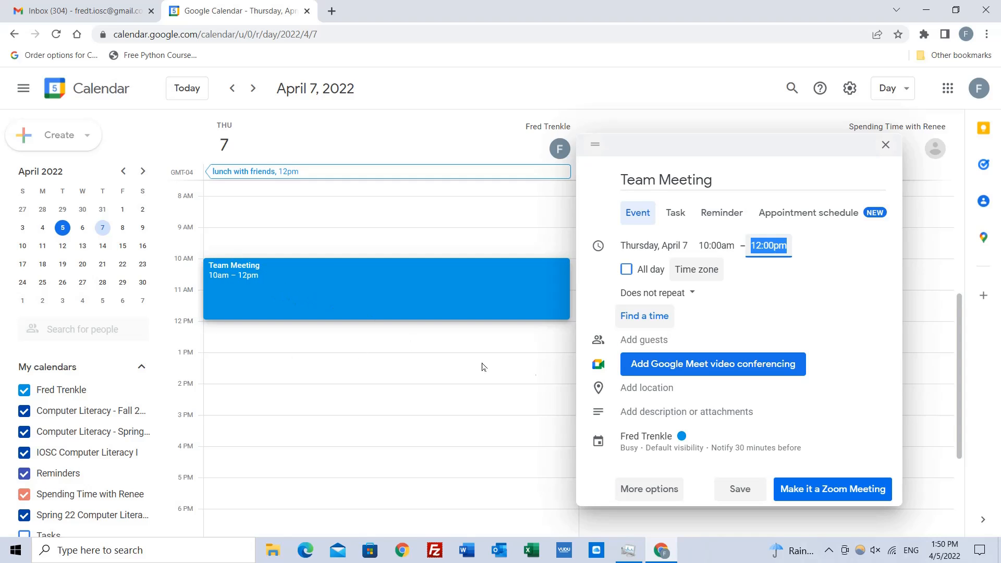
left_click(740, 490)
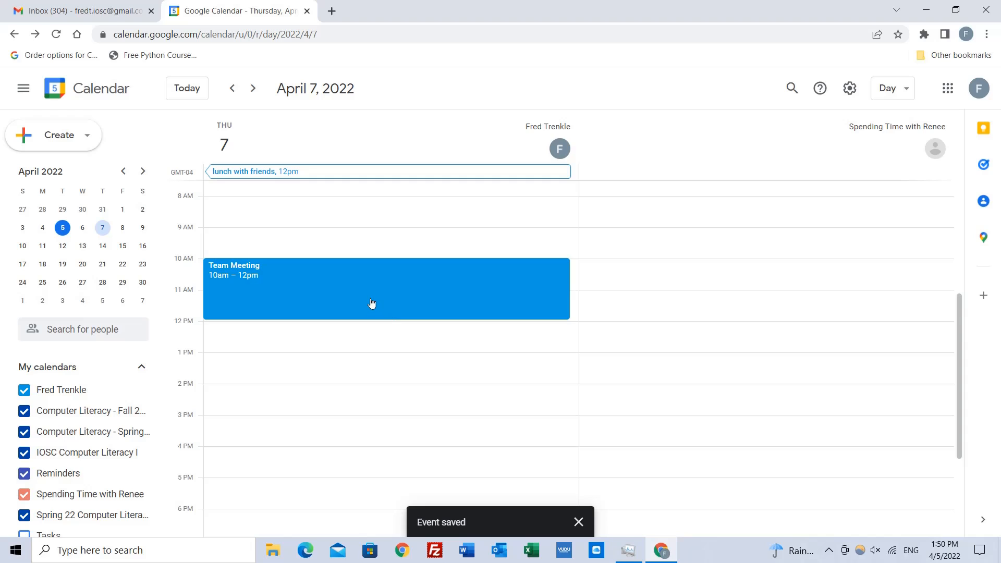
Edit the Team Meeting event to add the location "Room 10" and save it
left_click(276, 266)
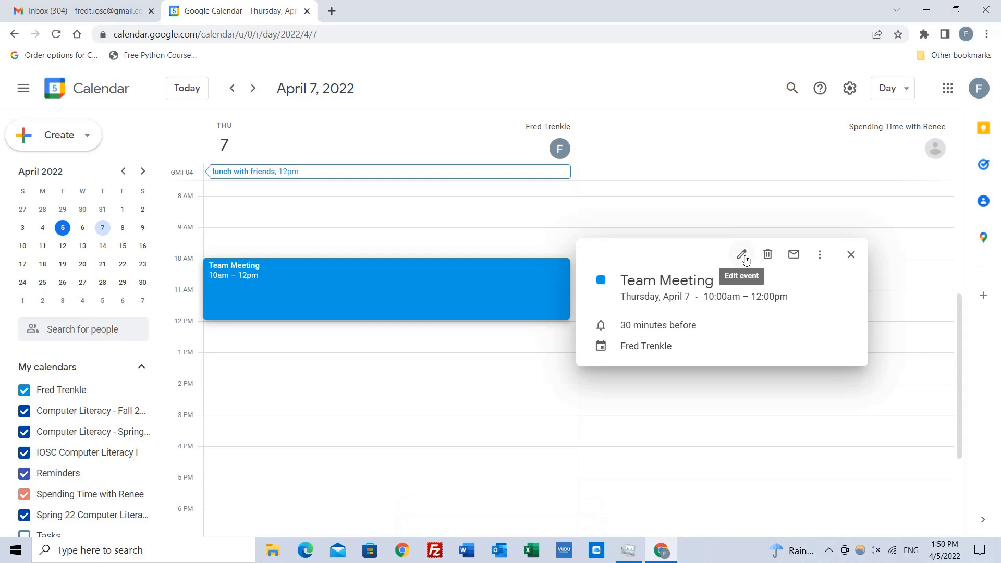
left_click(745, 259)
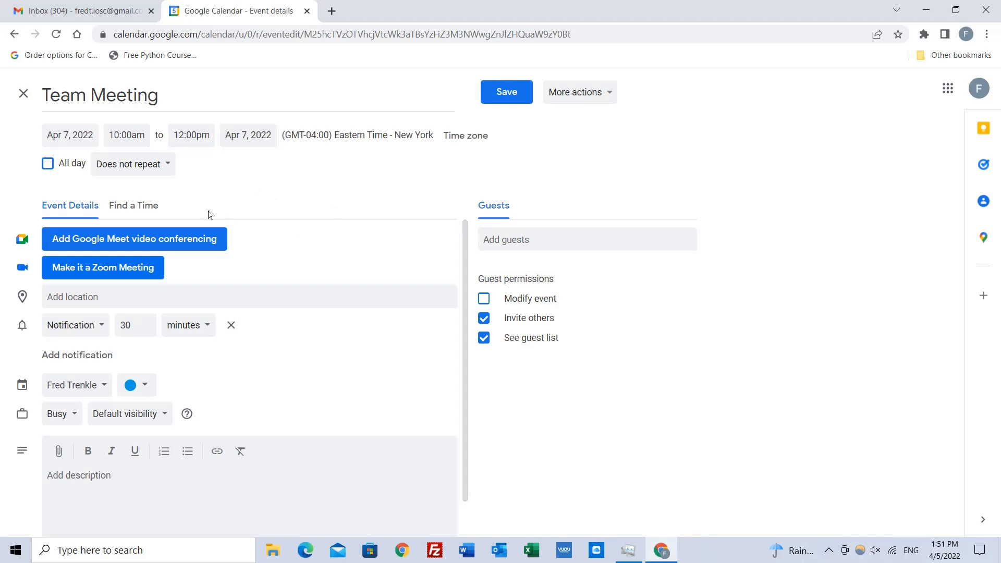
left_click(94, 295)
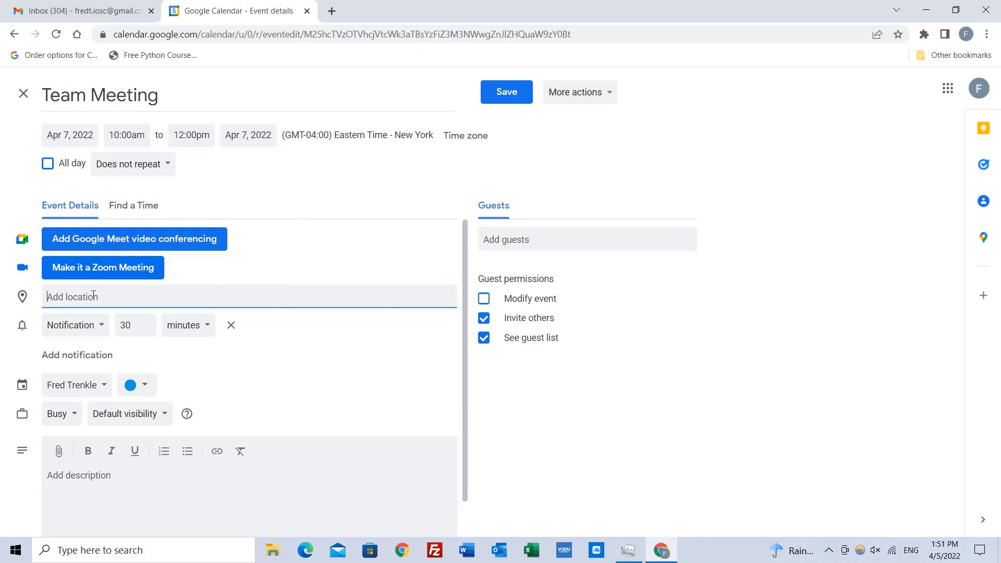
type("Room")
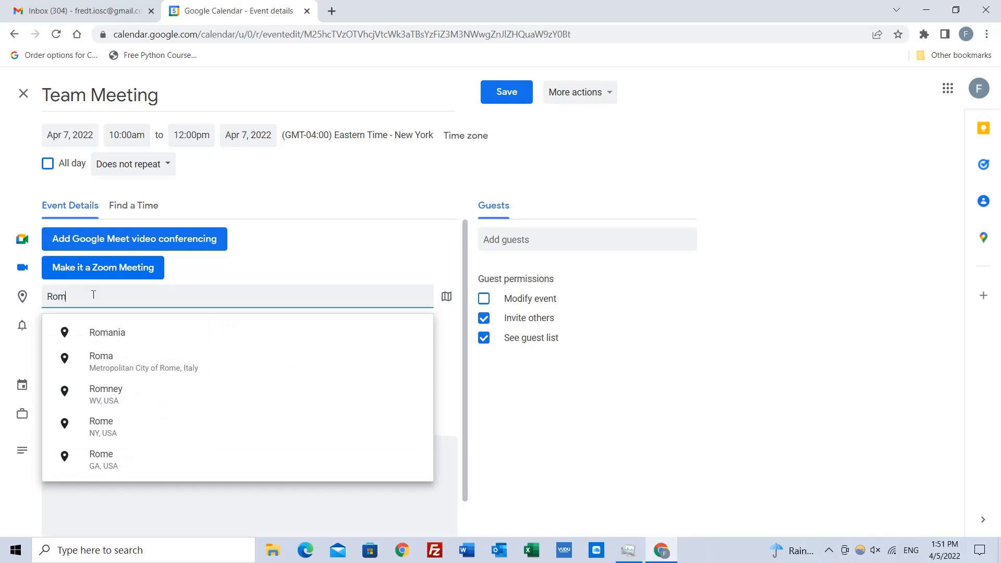
type(" 10")
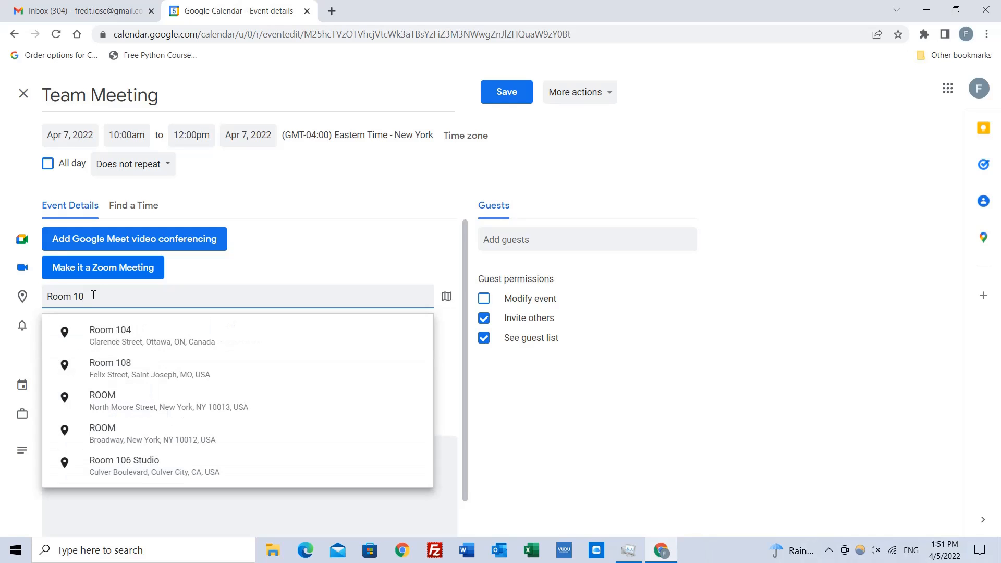
left_click(224, 270)
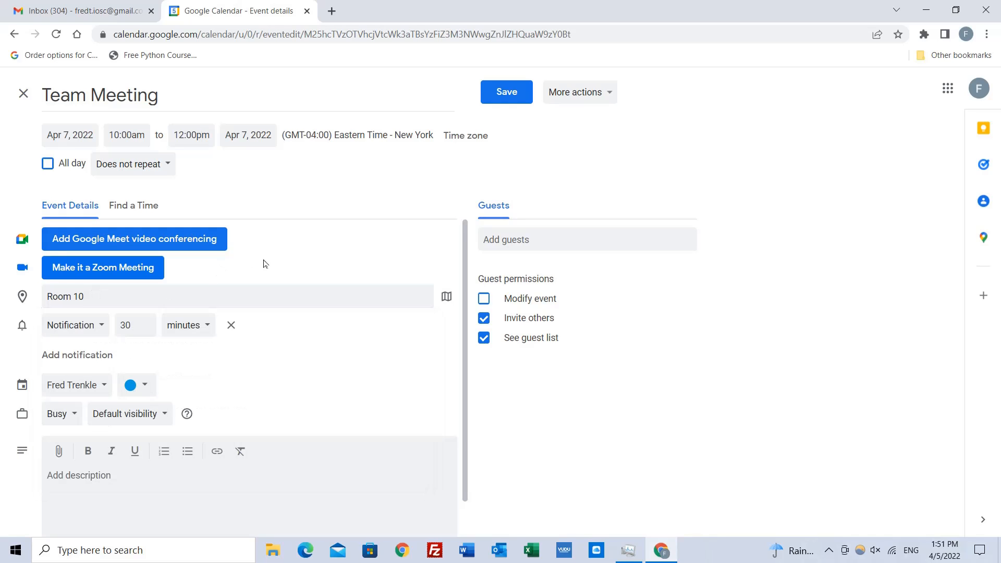
left_click(508, 89)
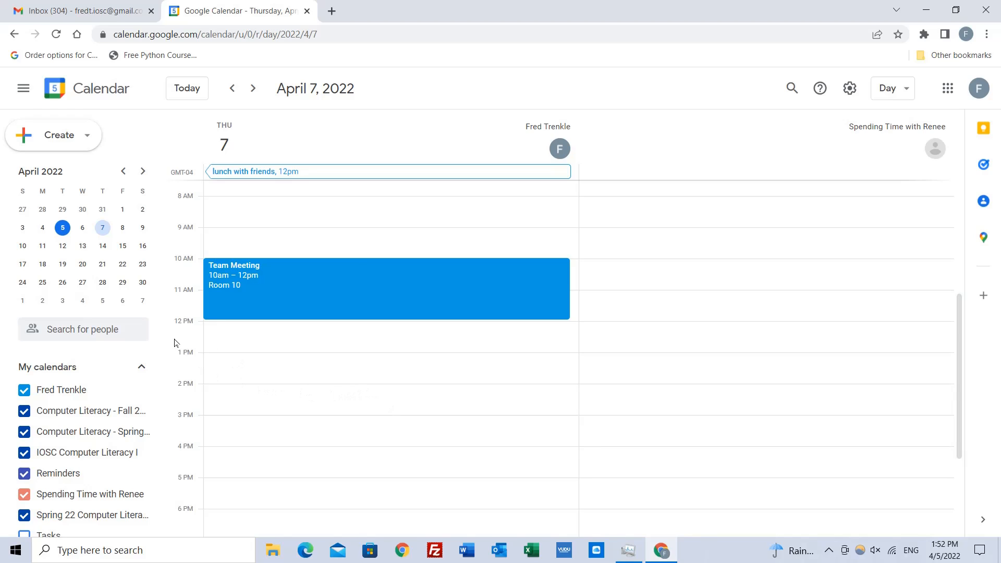
Start a new event on Wednesday, April 20, 2022, with a start time of 9:30am
left_click(43, 246)
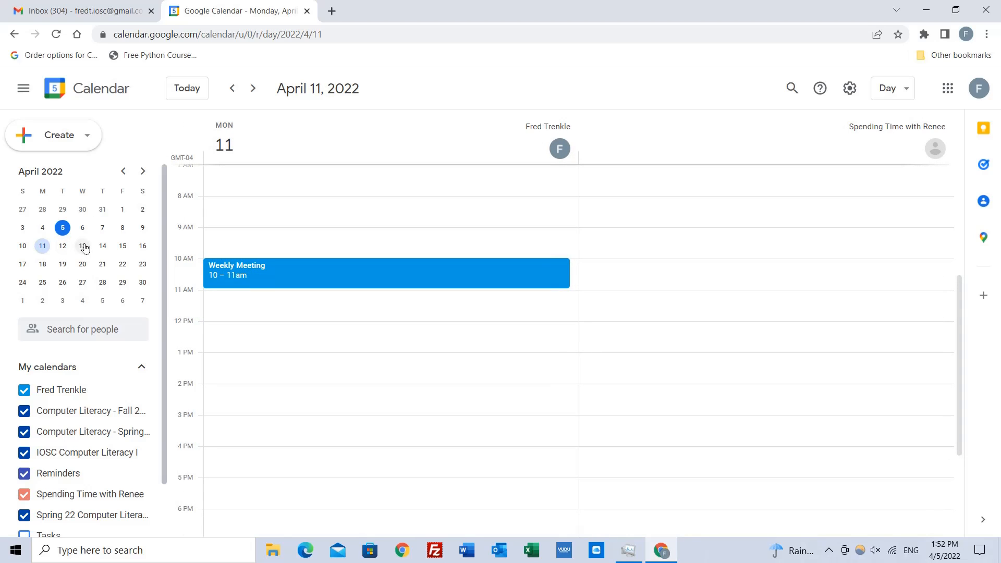
left_click(83, 264)
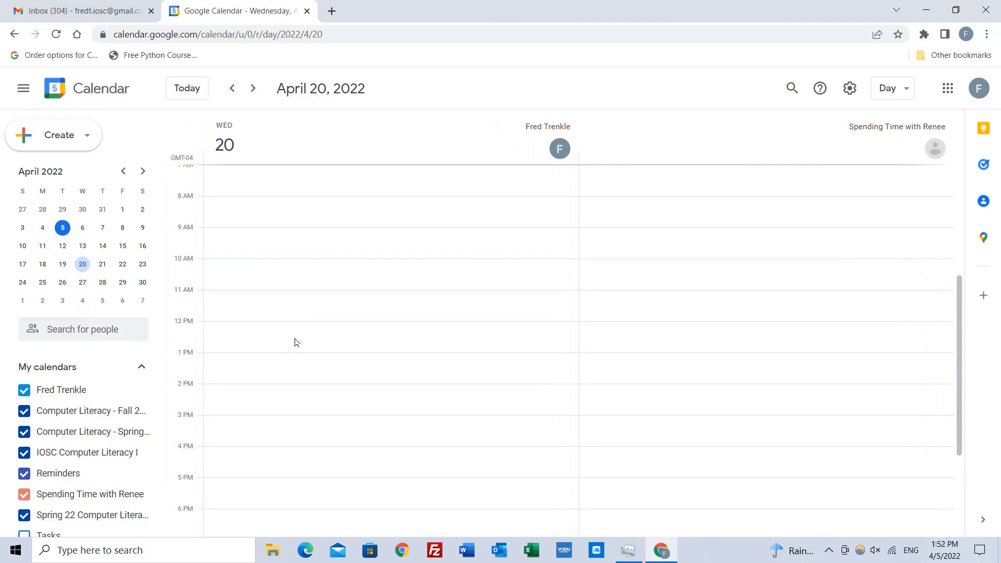
left_click(232, 265)
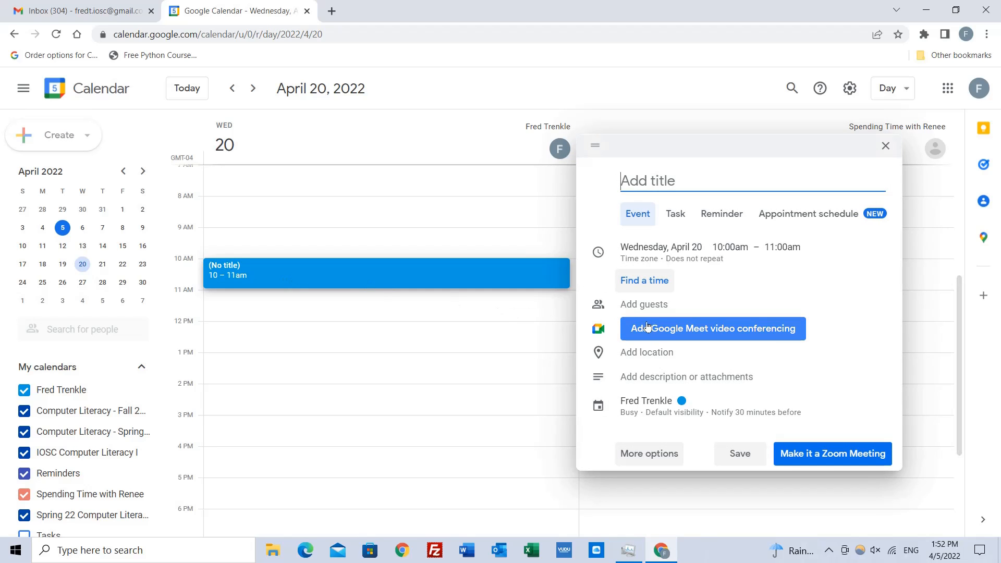
left_click(729, 247)
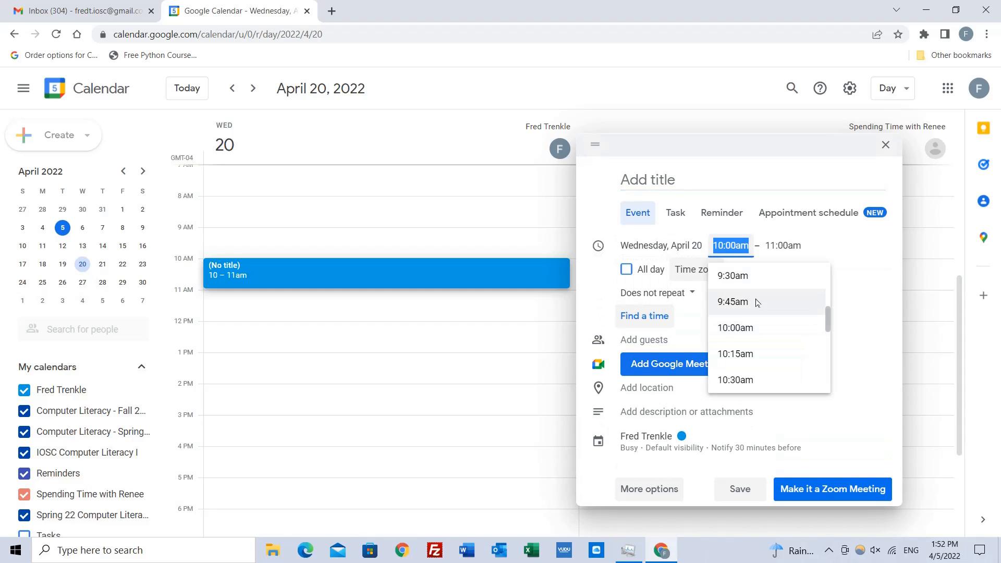
left_click(733, 275)
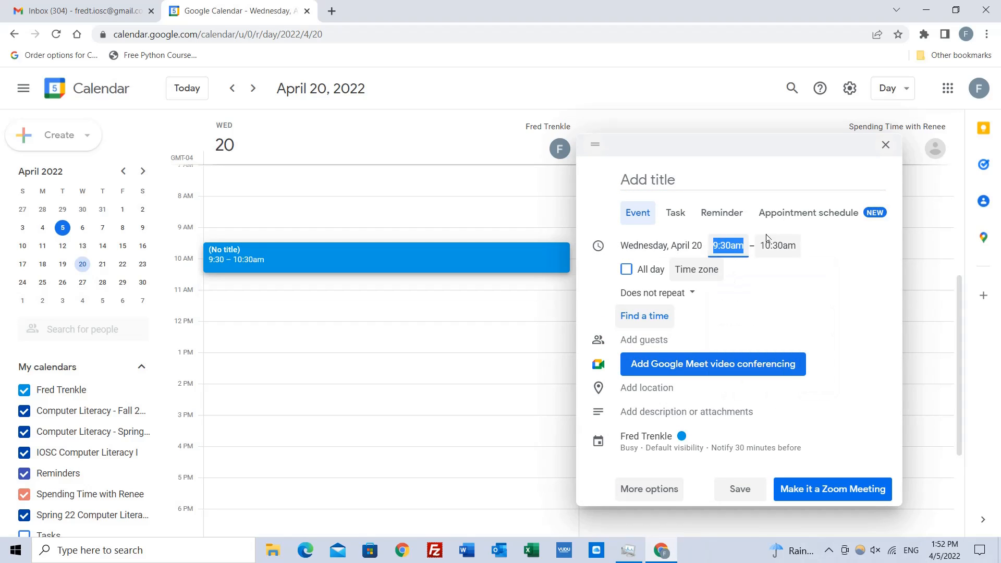
Add two guests from the suggested contacts to the new April 20 event
left_click(652, 338)
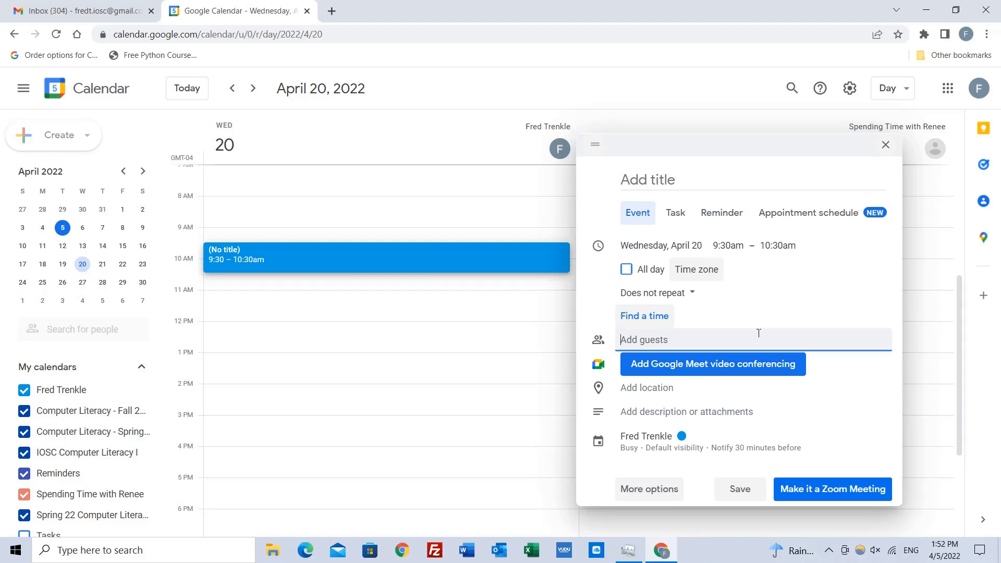
type("V")
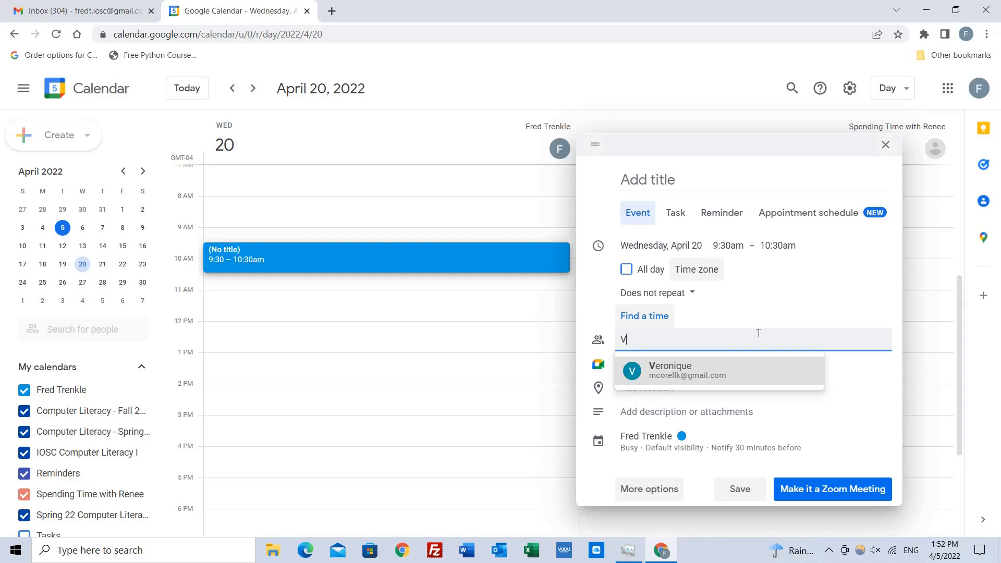
left_click(688, 379)
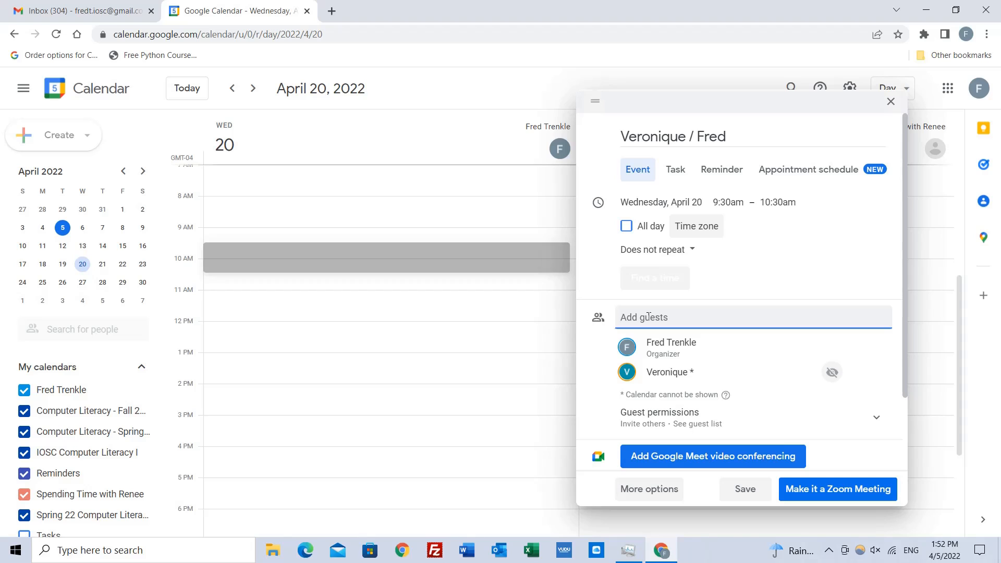
type("mary")
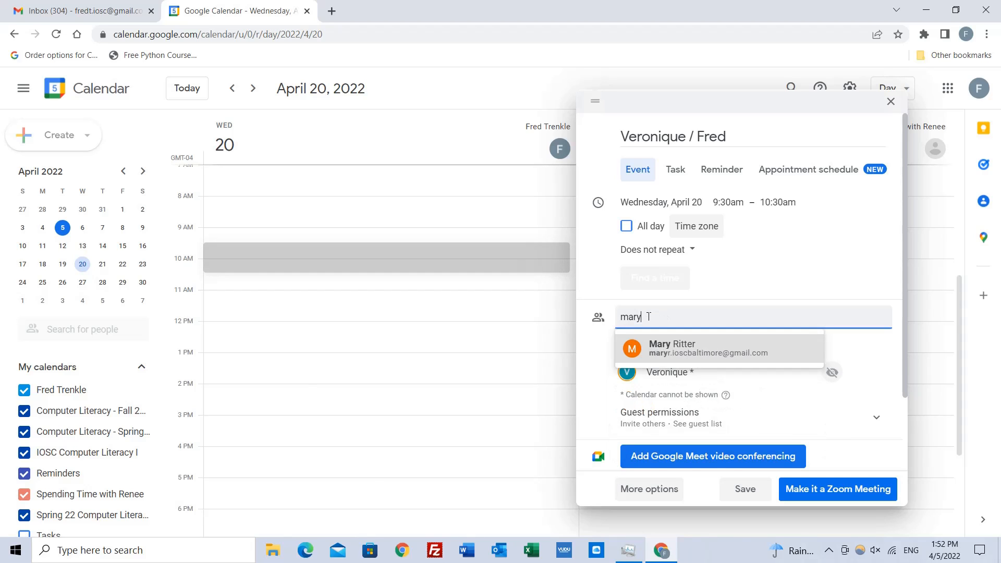
left_click(649, 346)
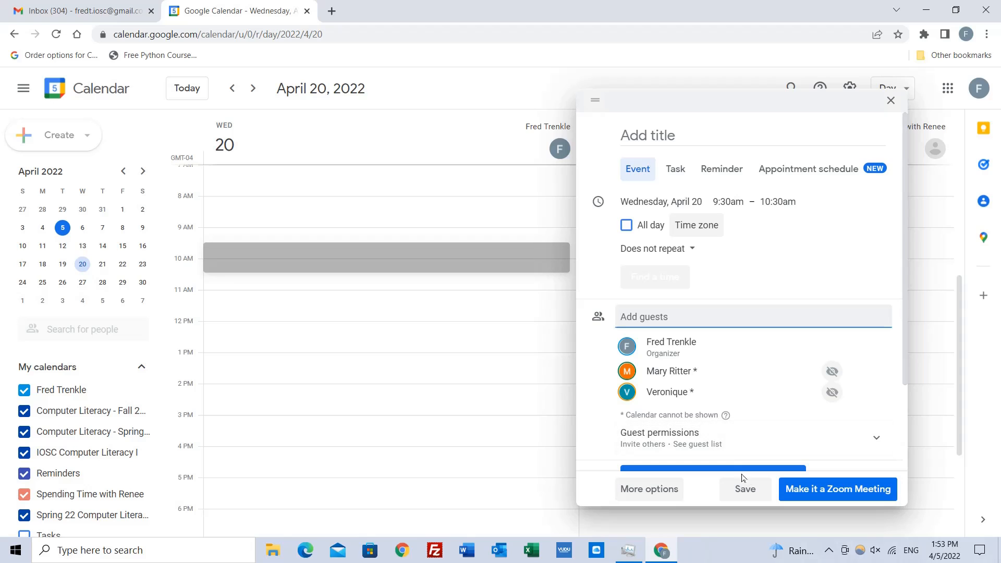
Set the new April 20 event's location to the suggested Immigration Outreach Service Center in Baltimore
scroll(739, 390, "down", 2)
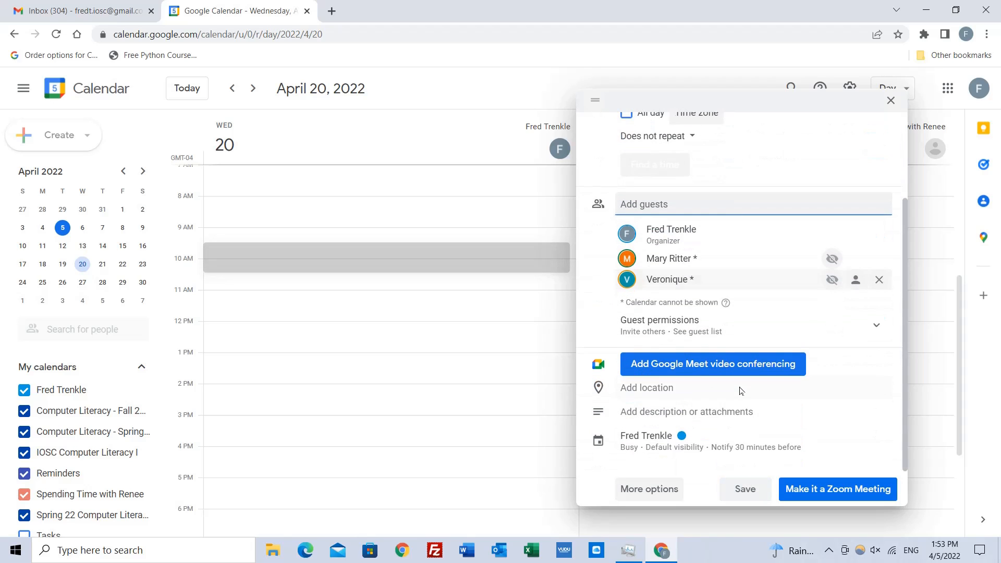
scroll(785, 416, "up", 2)
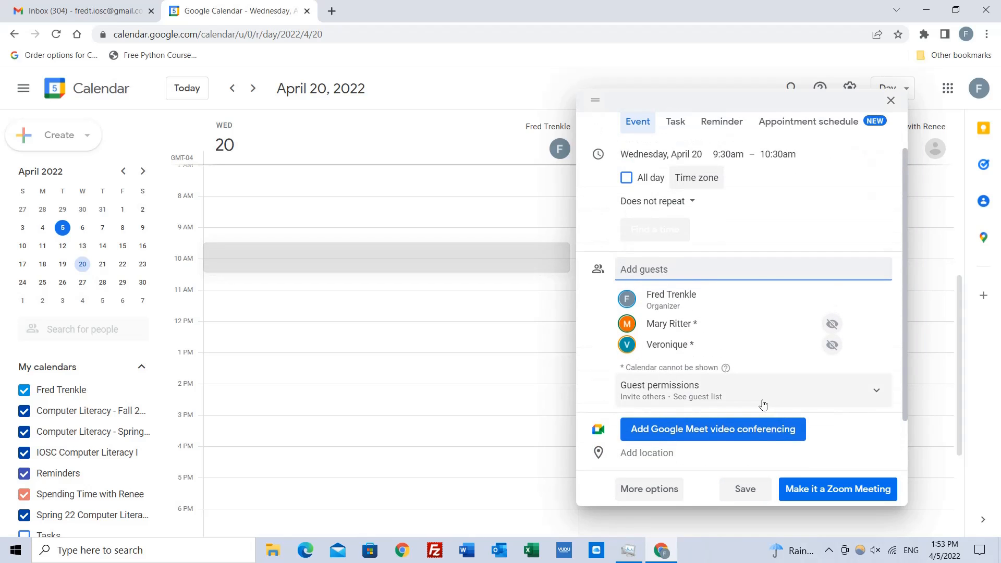
scroll(764, 404, "down", 2)
left_click(673, 388)
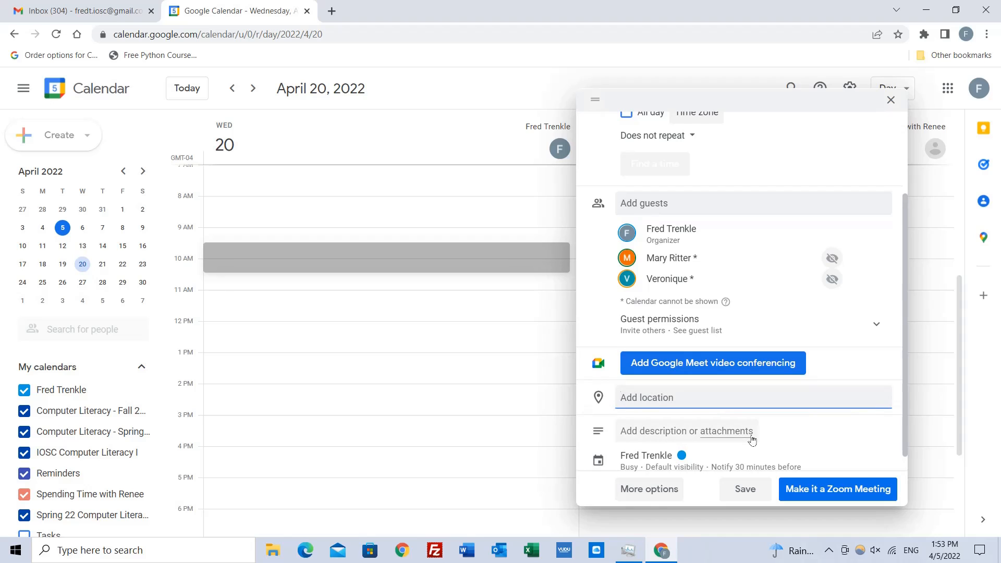
type("I")
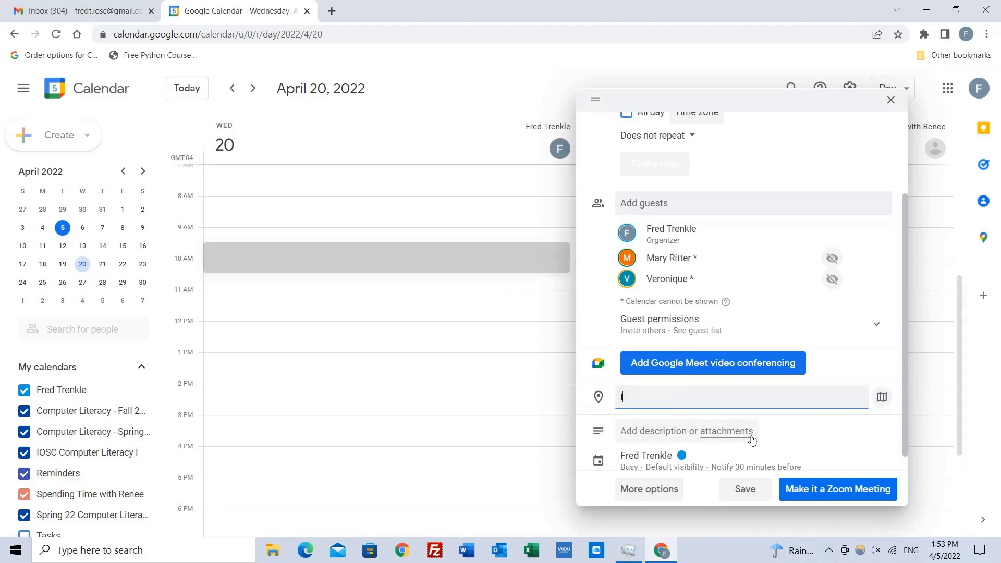
type("mmig")
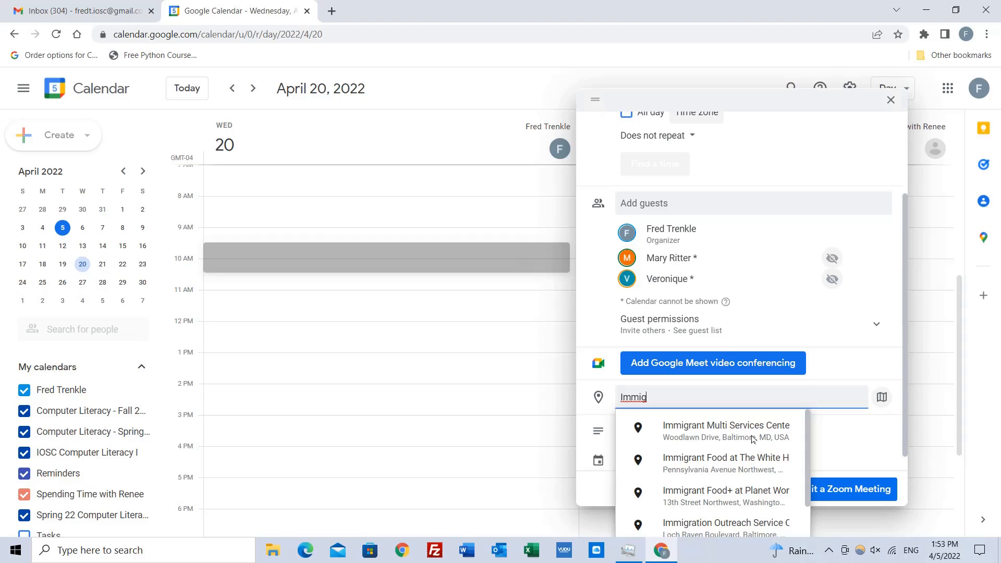
left_click(746, 527)
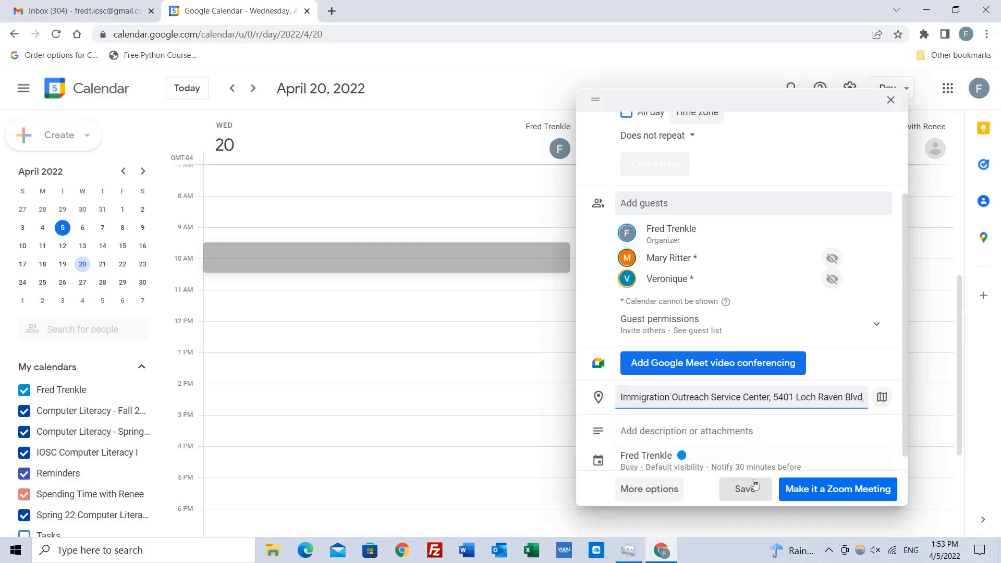
Save the April 20 event without sending invitation emails to the guests
scroll(734, 417, "up", 3)
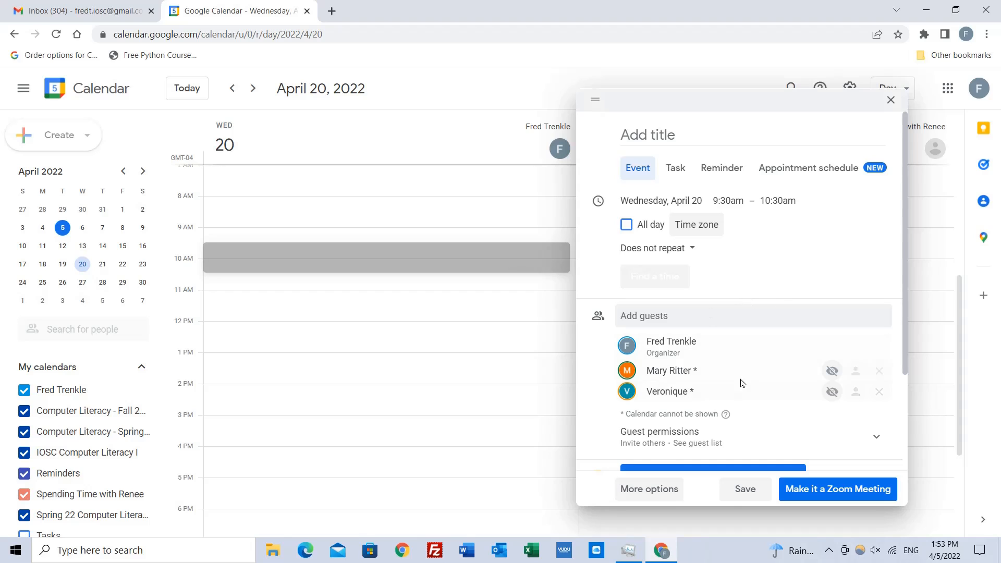
left_click(746, 490)
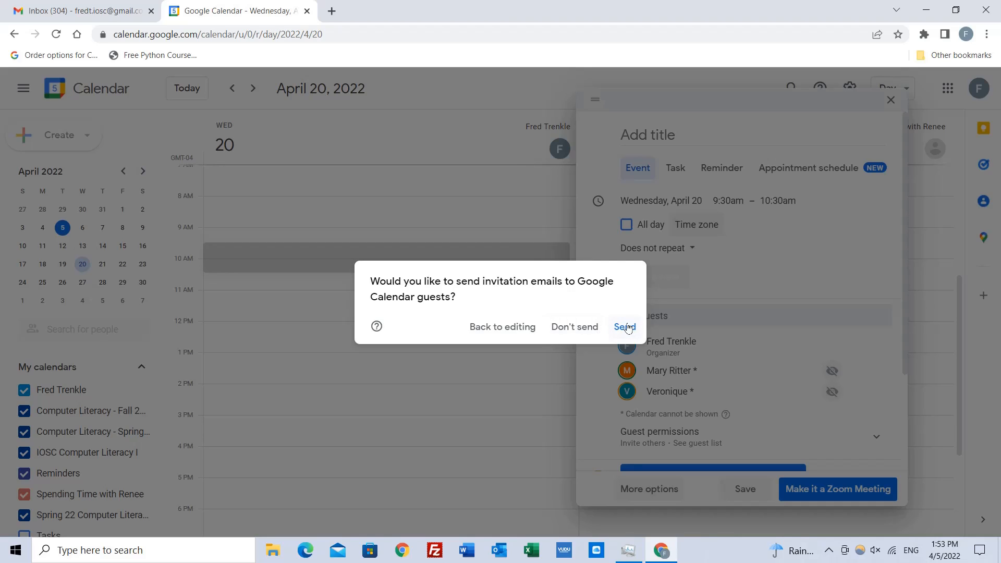
left_click(572, 328)
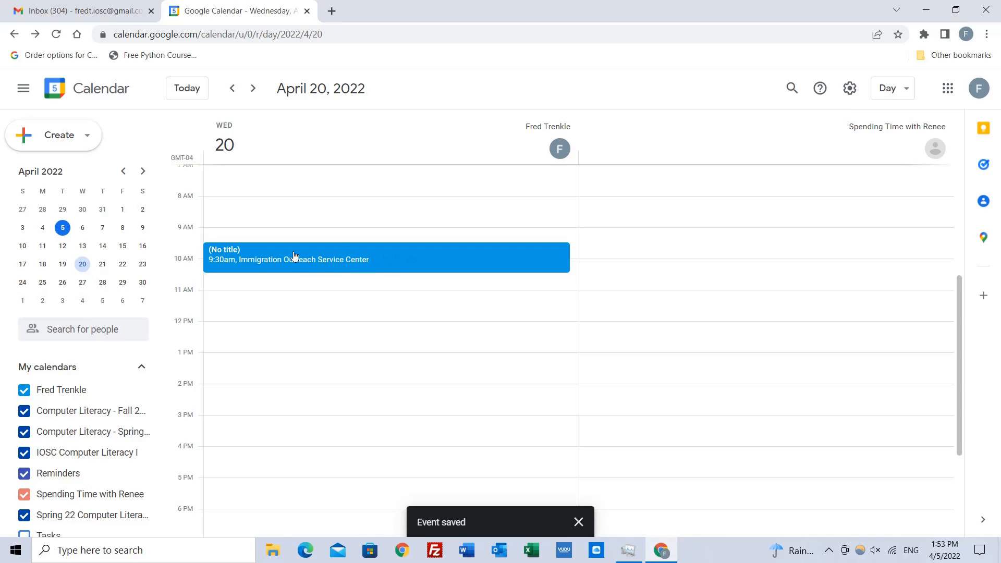
Edit the untitled April 20 event to add the title "Computer Literacy Meeting" and save it without sending update emails
left_click(388, 258)
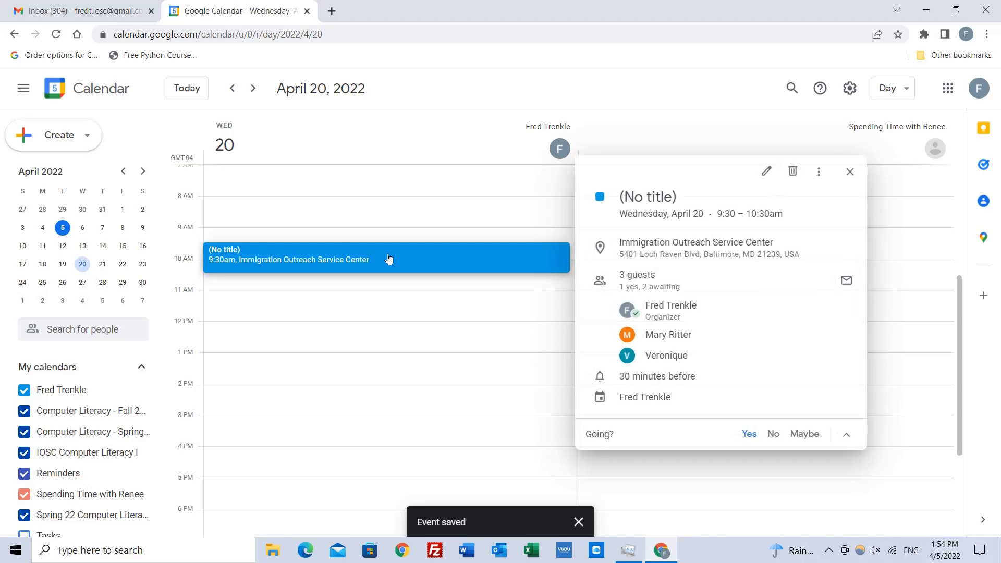
left_click(771, 174)
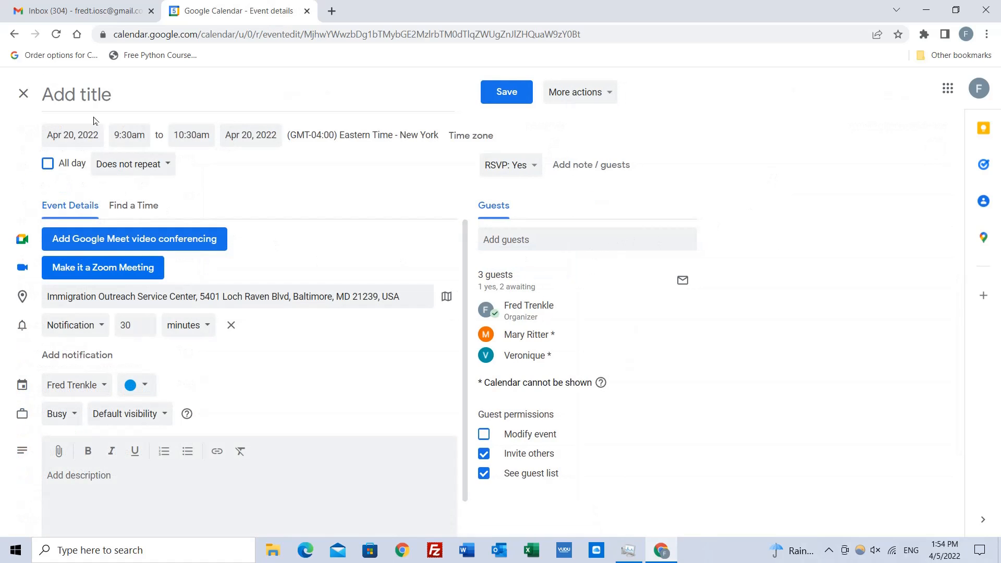
left_click(79, 93)
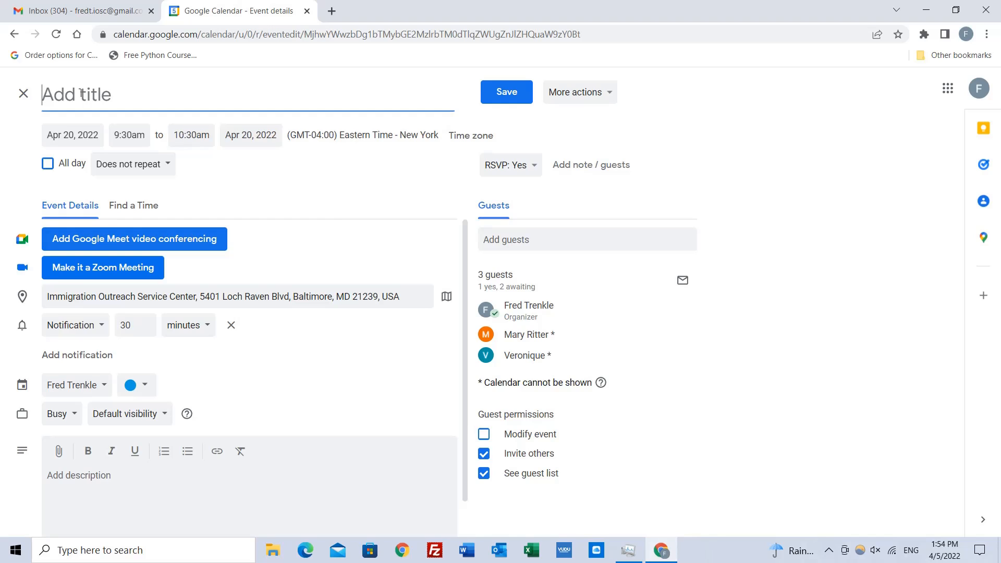
type("Comput")
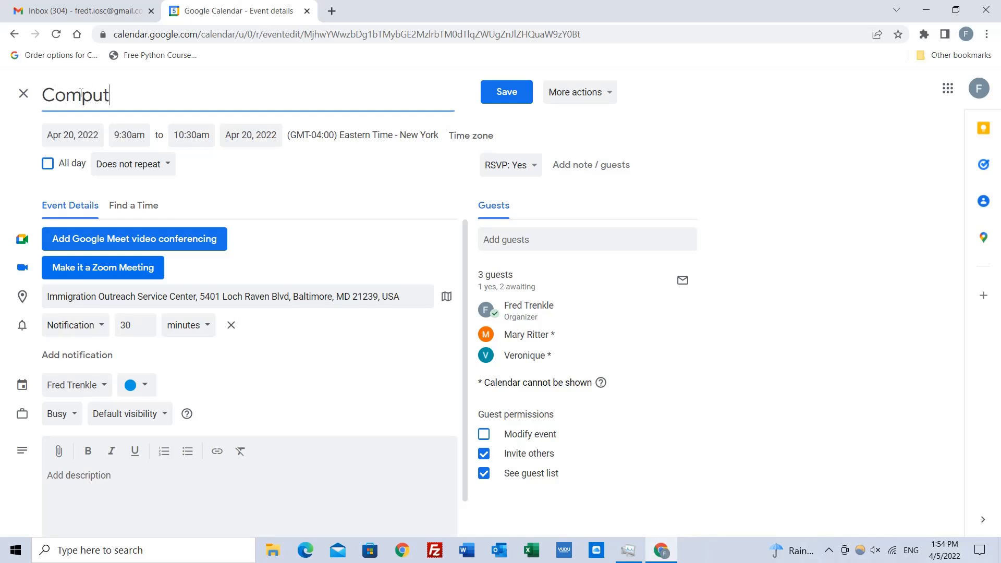
type("er Literc")
type("cy Meeting")
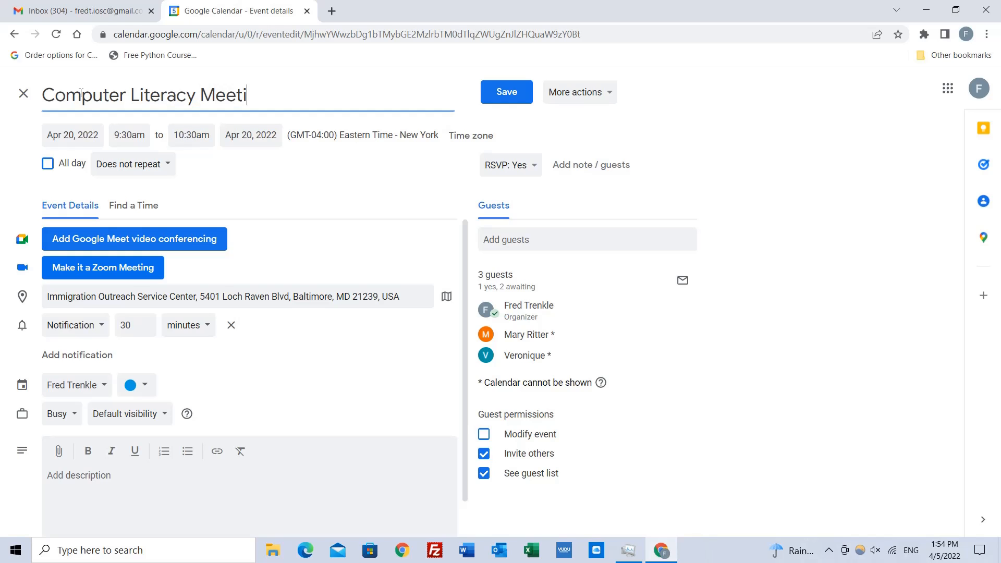
left_click(509, 95)
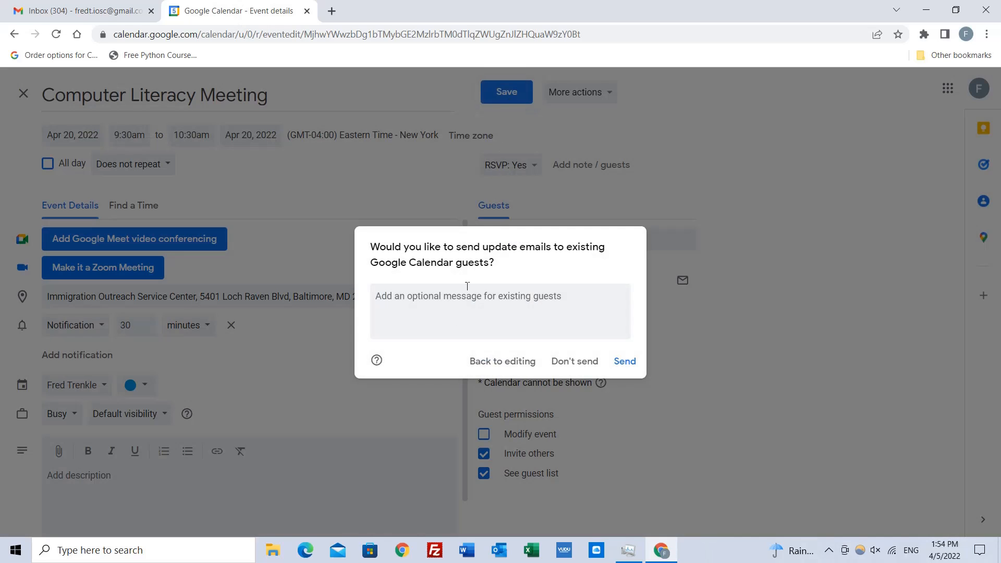
left_click(590, 363)
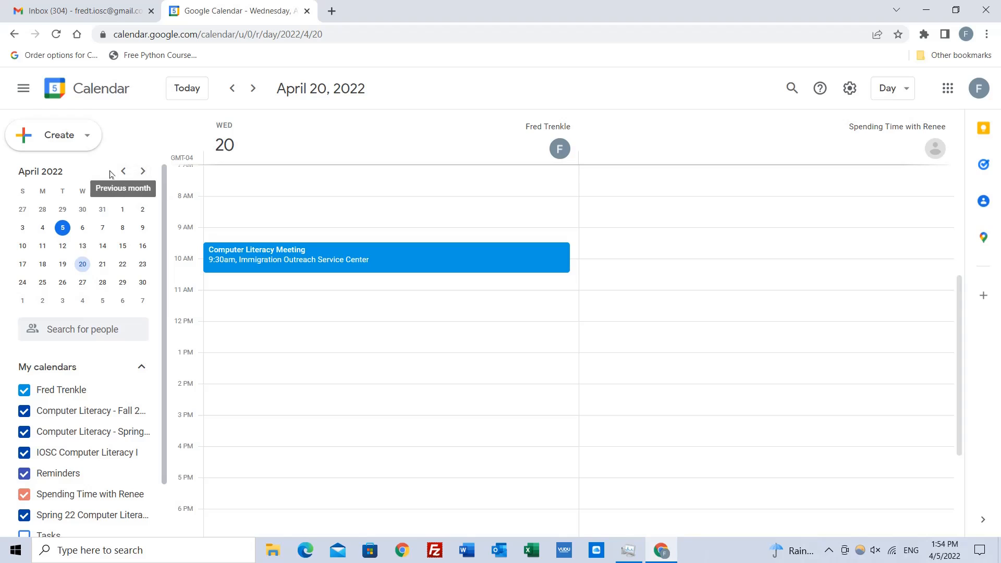
Go to Tuesday, November 15, 2022 in the calendar's day view
left_click(143, 172)
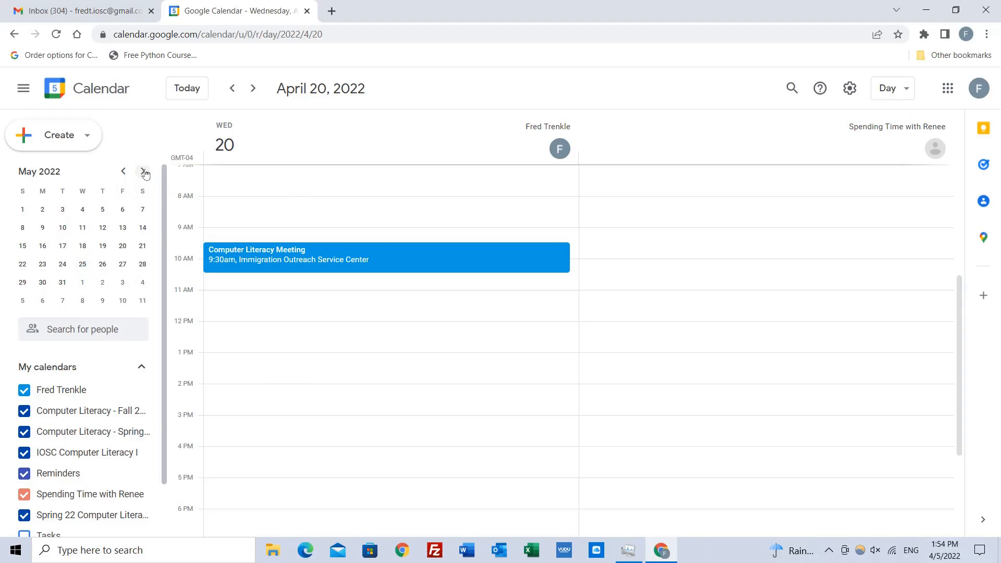
left_click(143, 172)
left_click(144, 172)
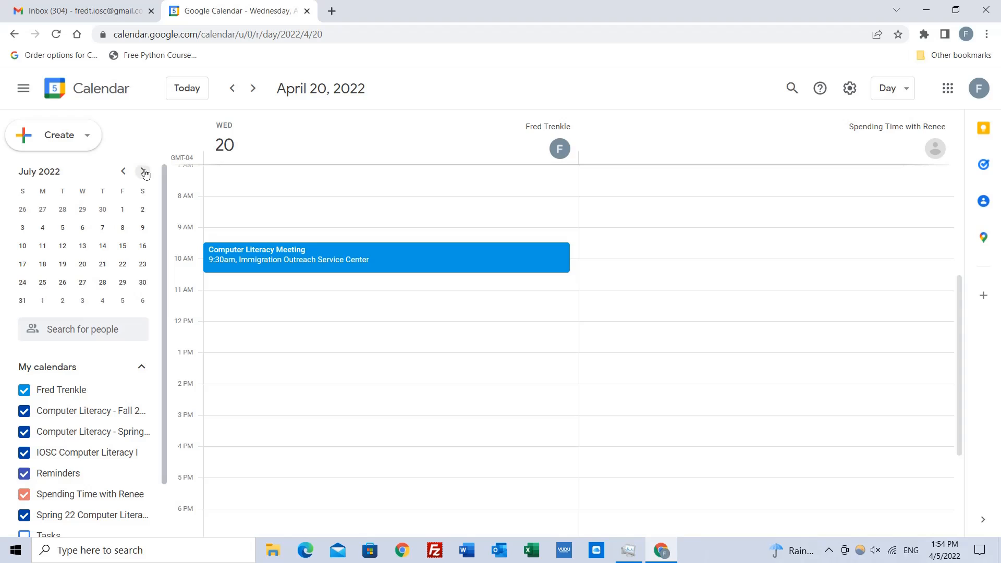
left_click(143, 172)
left_click(144, 172)
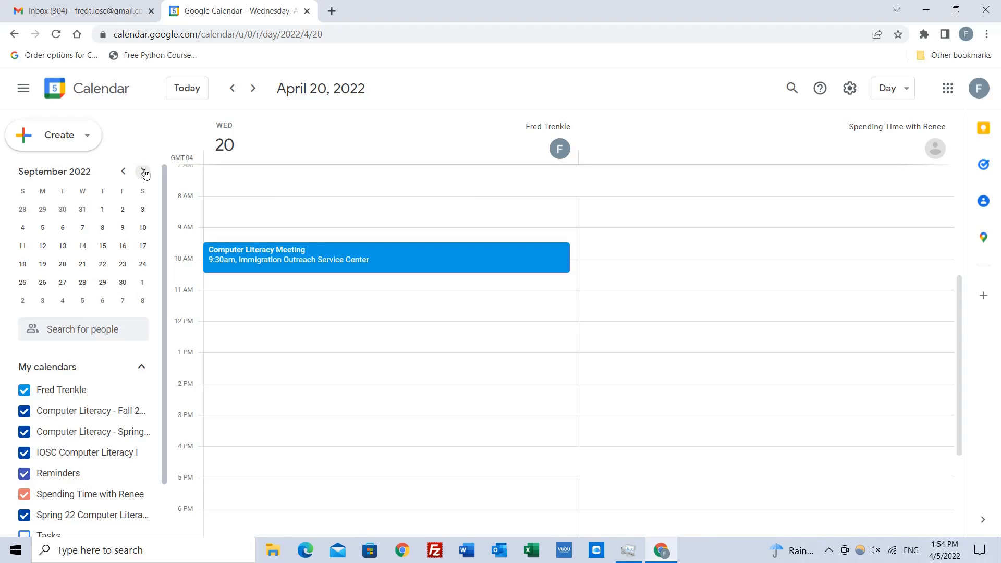
left_click(143, 172)
left_click(143, 172)
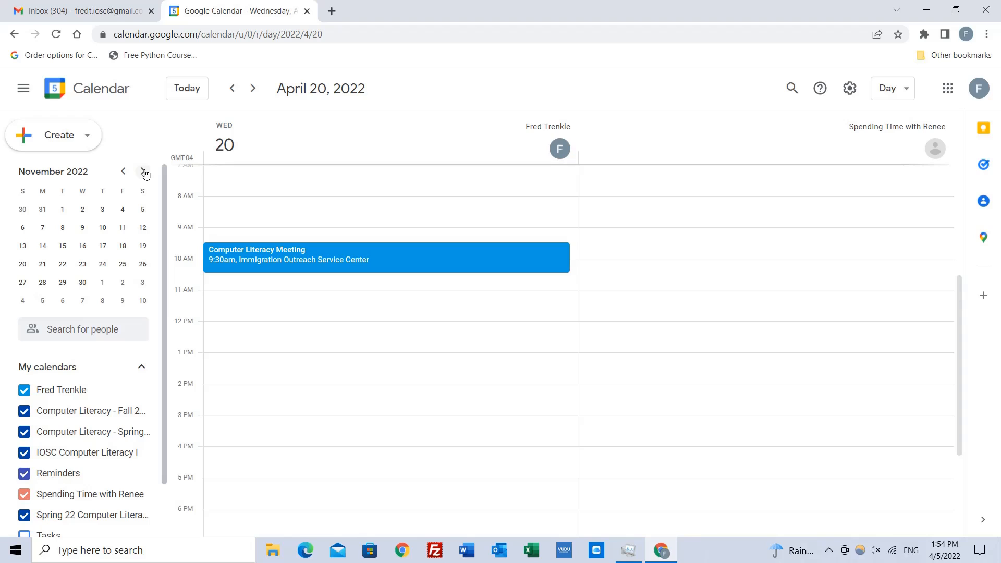
left_click(63, 247)
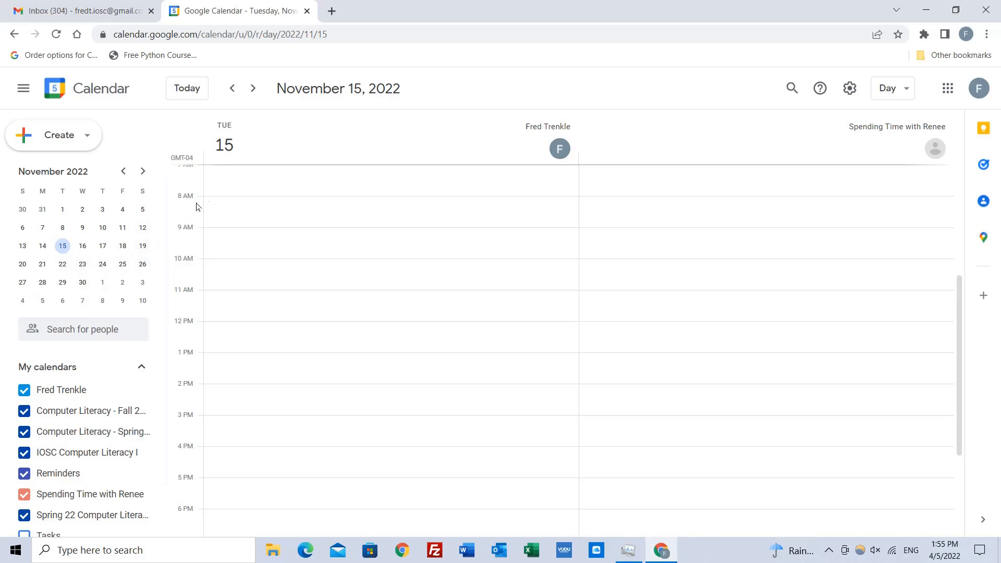
Start an event titled "Thanksgiving Lunch" on November 15, 2022, from 12:00pm to 2:00pm
left_click(243, 327)
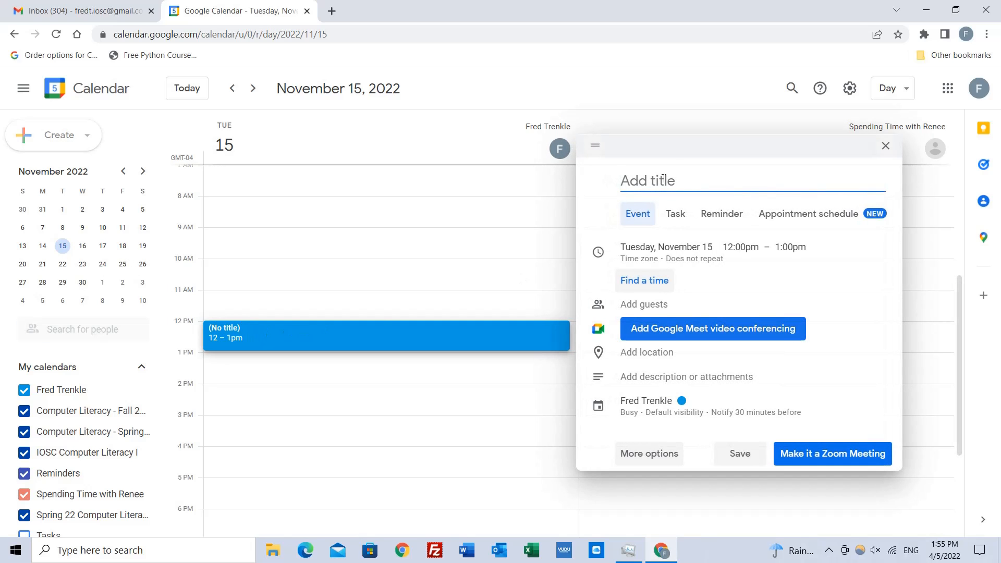
type("Thanksgiving L")
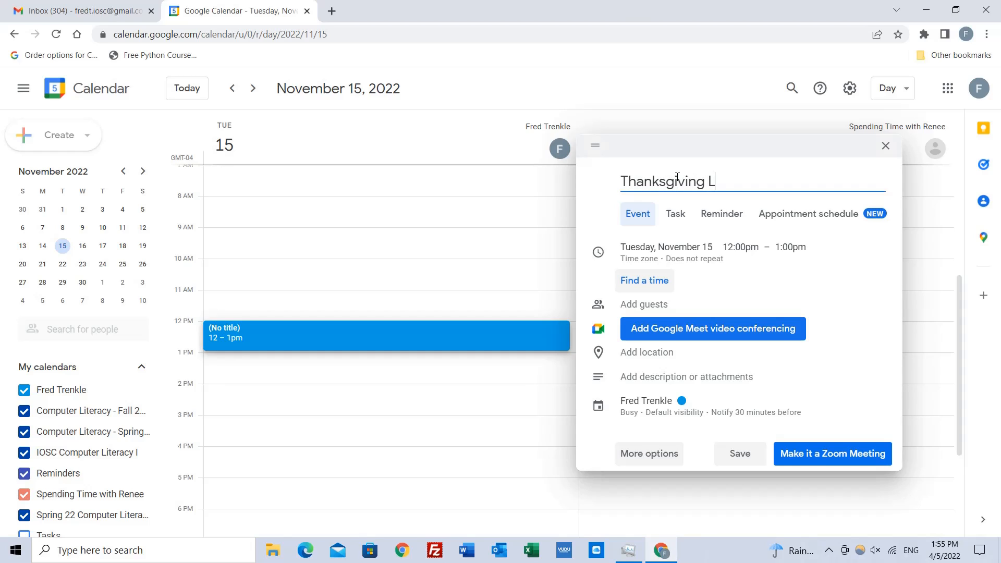
type("unch")
left_click(789, 247)
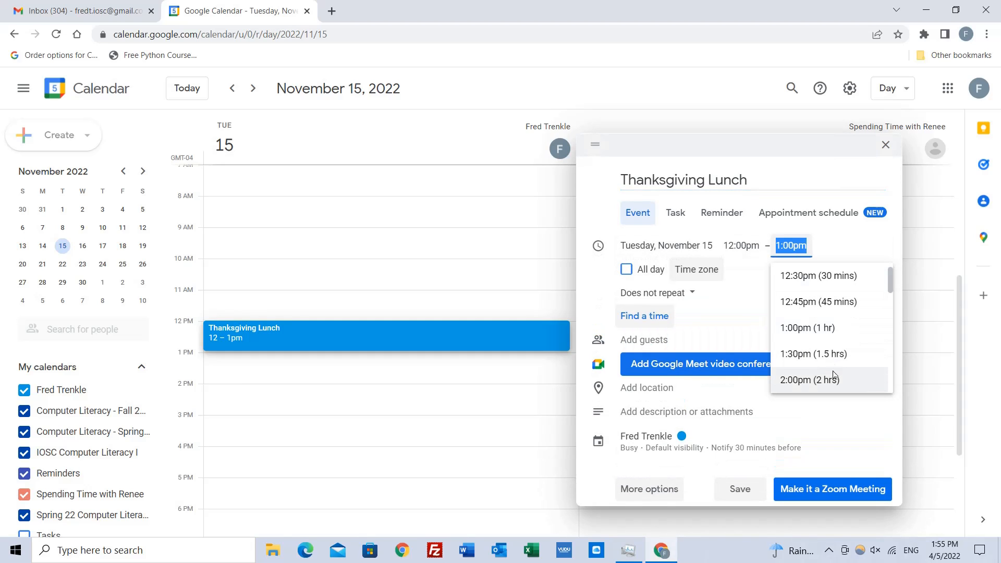
left_click(826, 380)
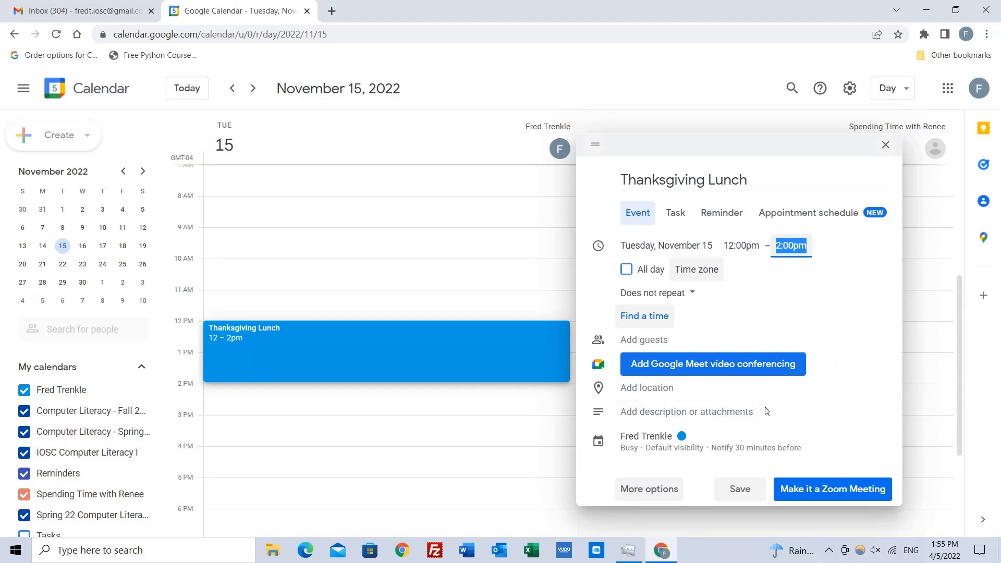
Set the Thanksgiving Lunch location to the suggested Outback Steakhouse in Ellicott City and save the event
left_click(658, 390)
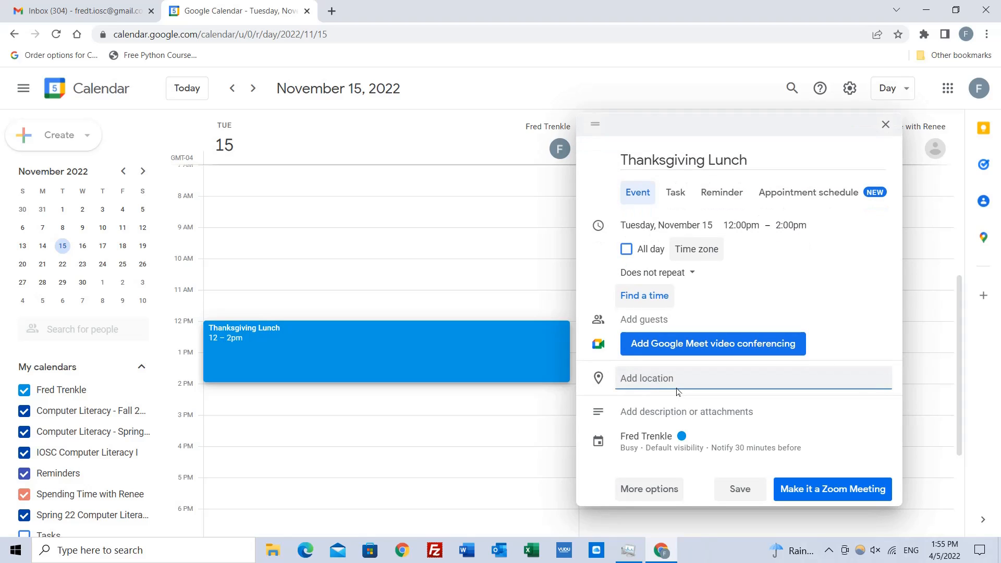
type("Outback")
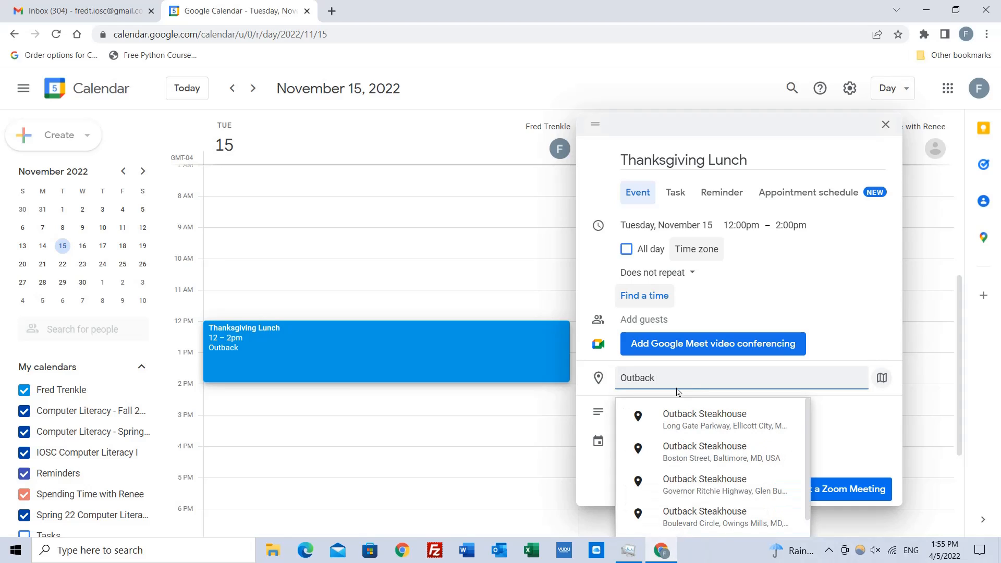
left_click(714, 413)
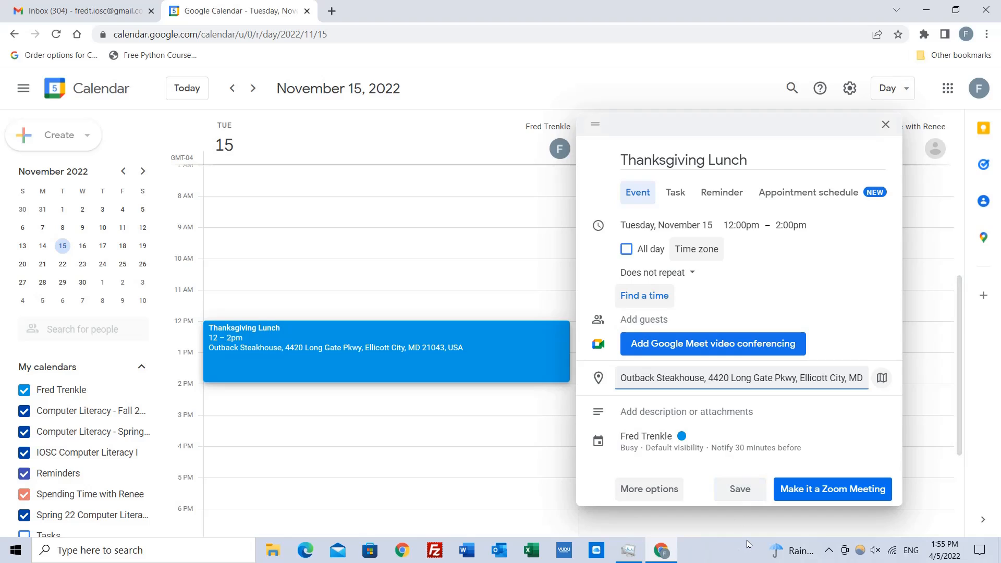
left_click(738, 491)
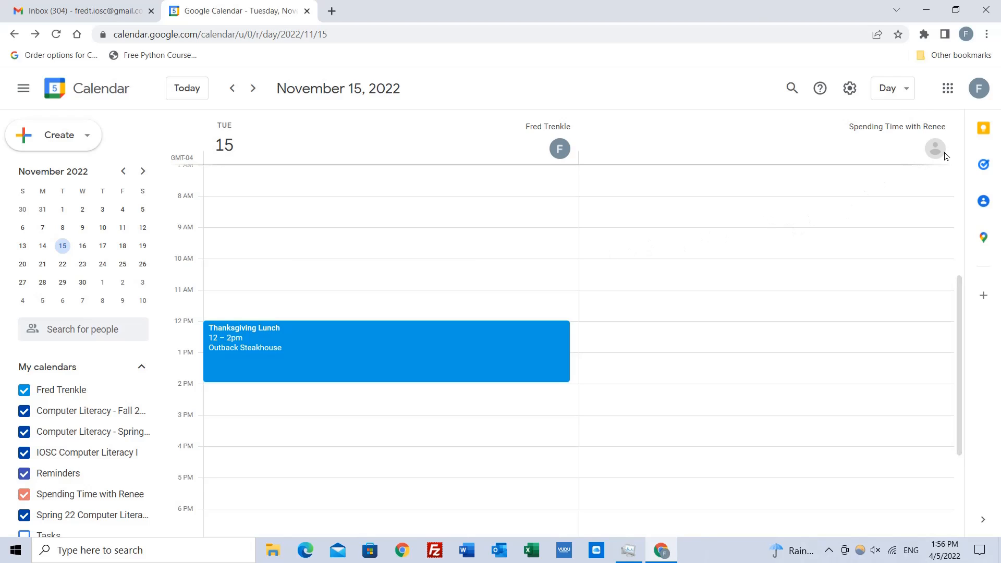
Switch the calendar to week view and bring the mini calendar back to April 2022
left_click(902, 97)
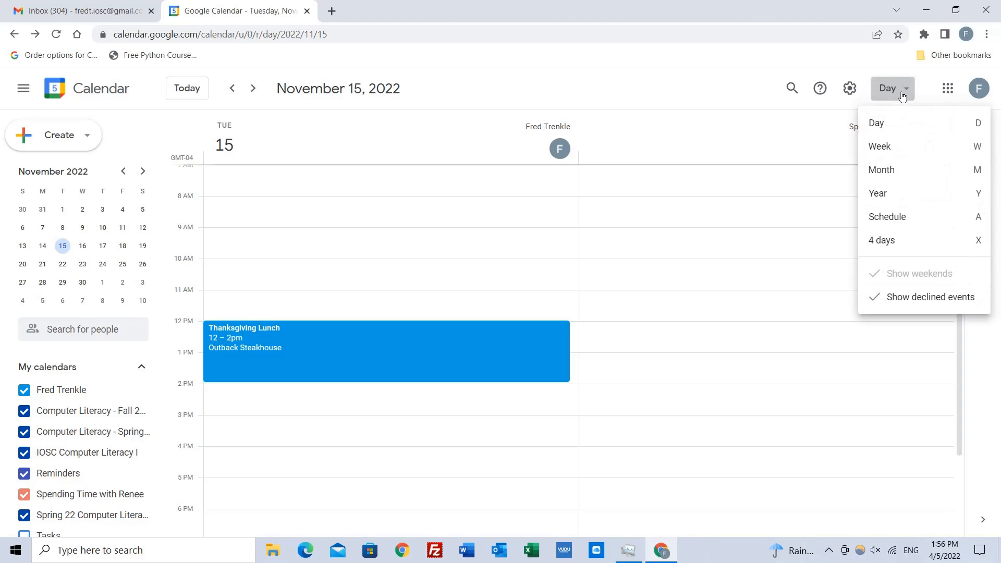
left_click(895, 148)
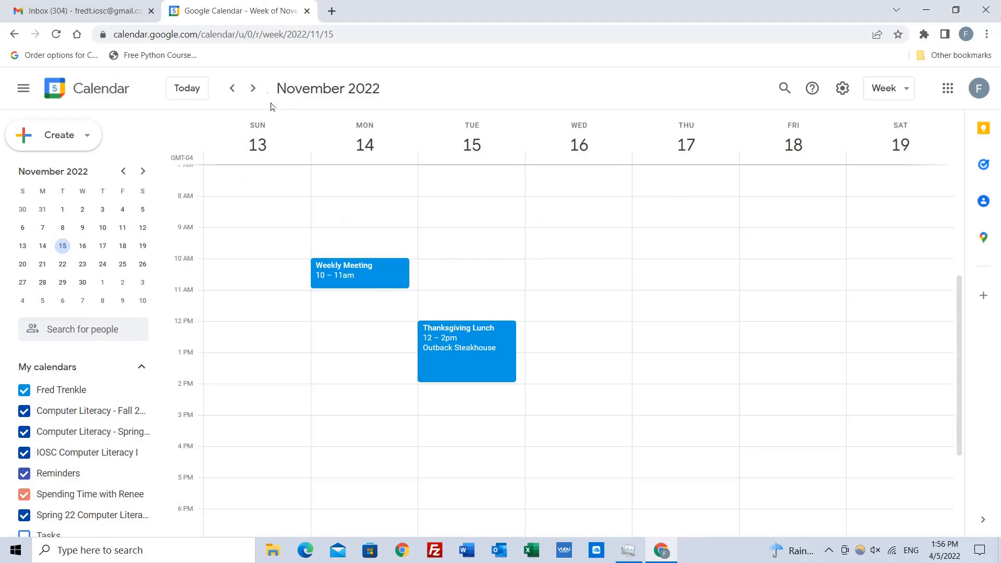
left_click(124, 171)
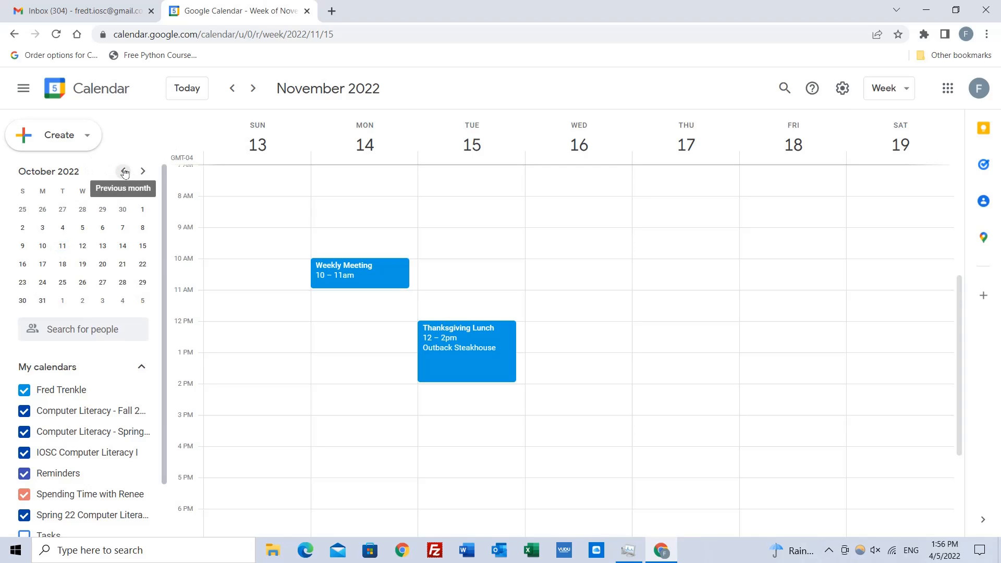
left_click(124, 171)
left_click(124, 171)
left_click(124, 171)
left_click(124, 171)
left_click(124, 171)
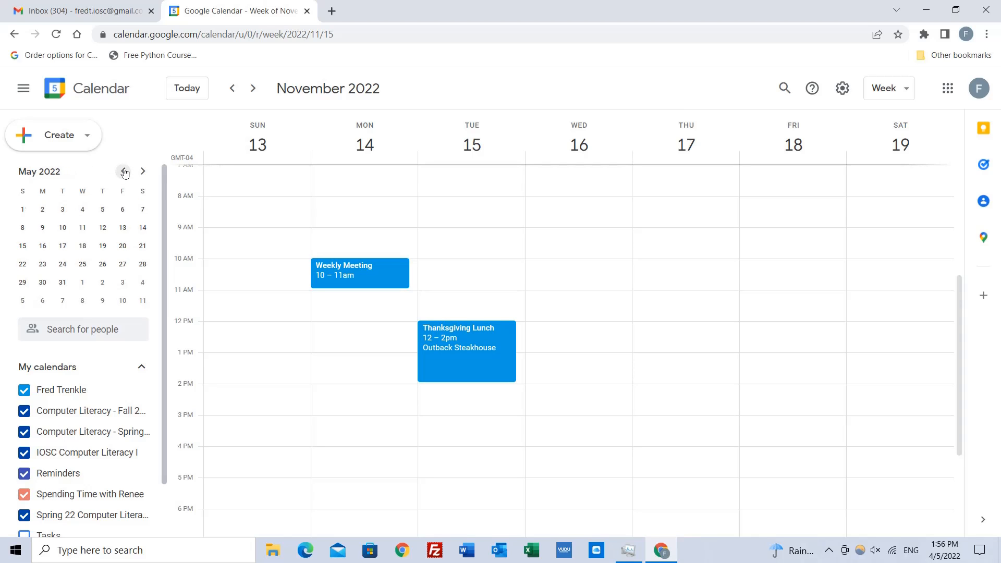
left_click(124, 171)
left_click(335, 357)
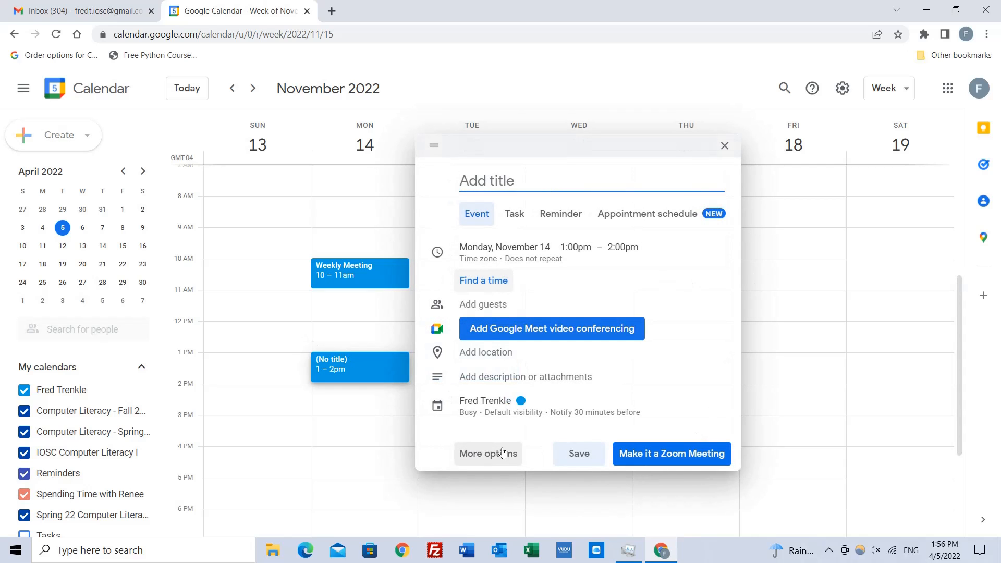
left_click(907, 240)
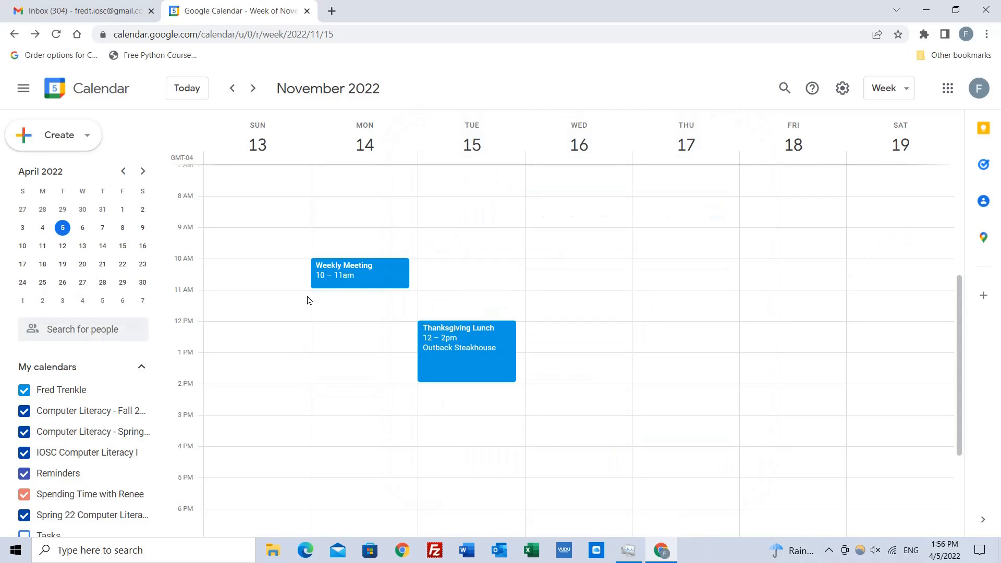
Go to April 5, 2022 and switch the calendar to month view
left_click(58, 230)
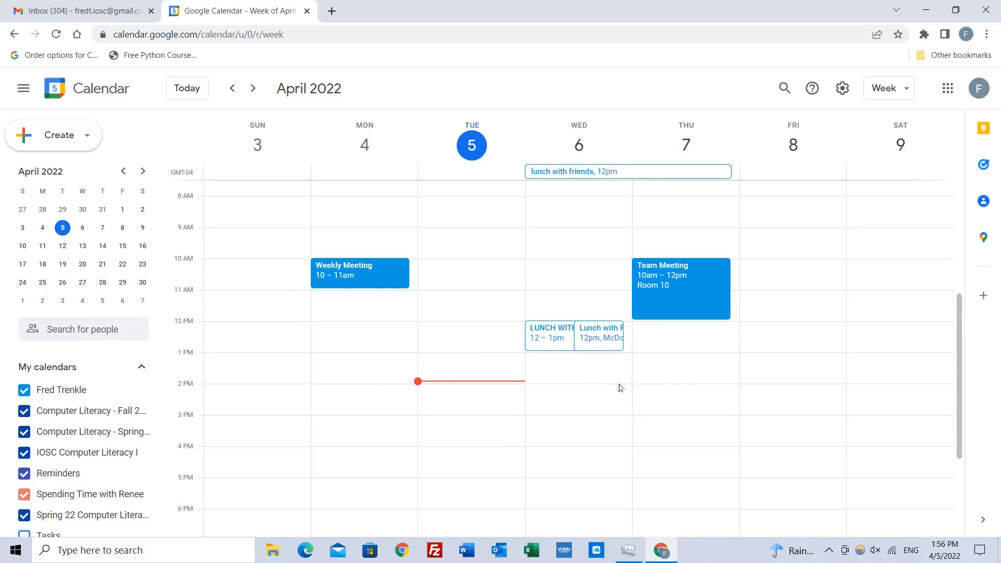
left_click(907, 90)
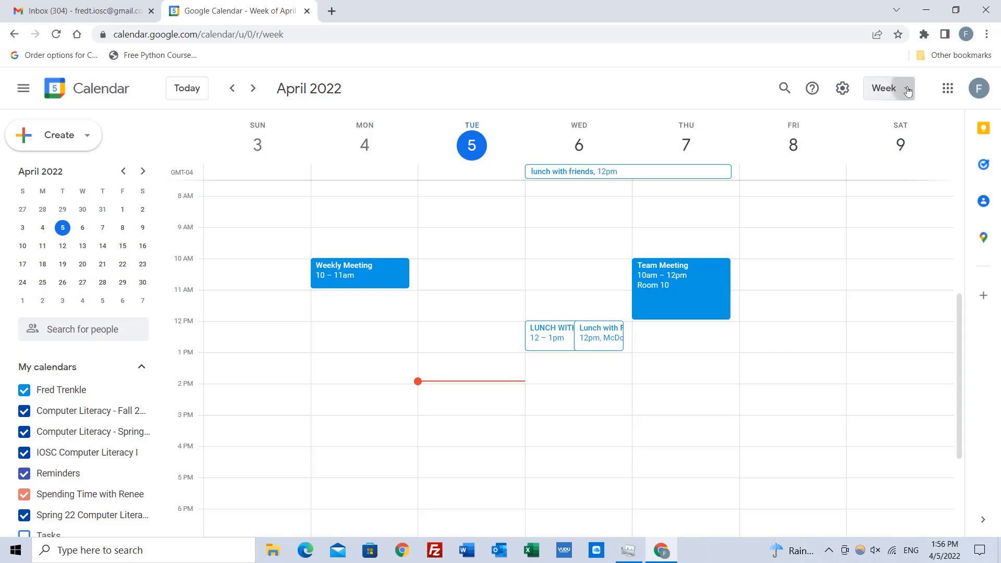
left_click(904, 168)
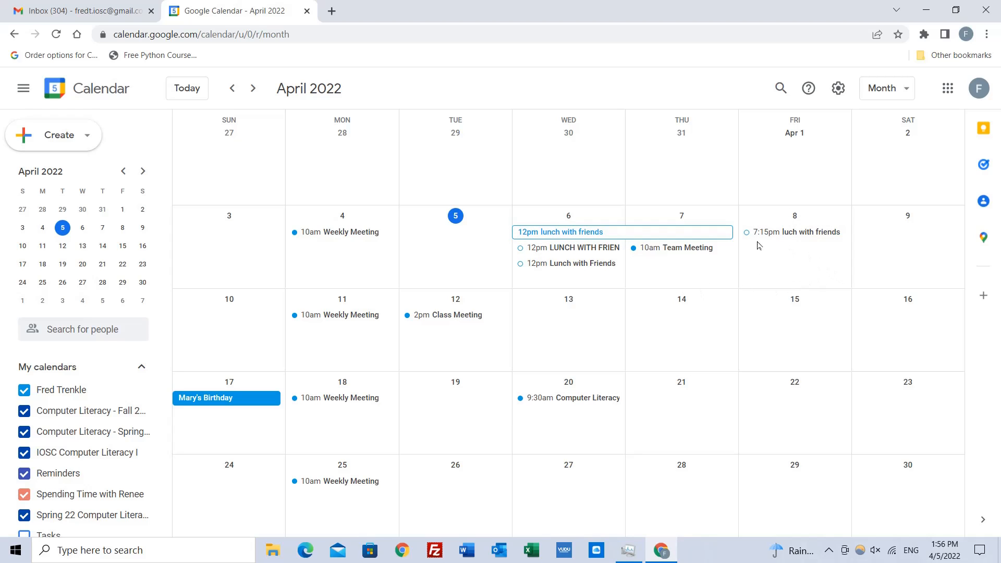
Show the calendar in year view and switch from there to schedule view
left_click(905, 88)
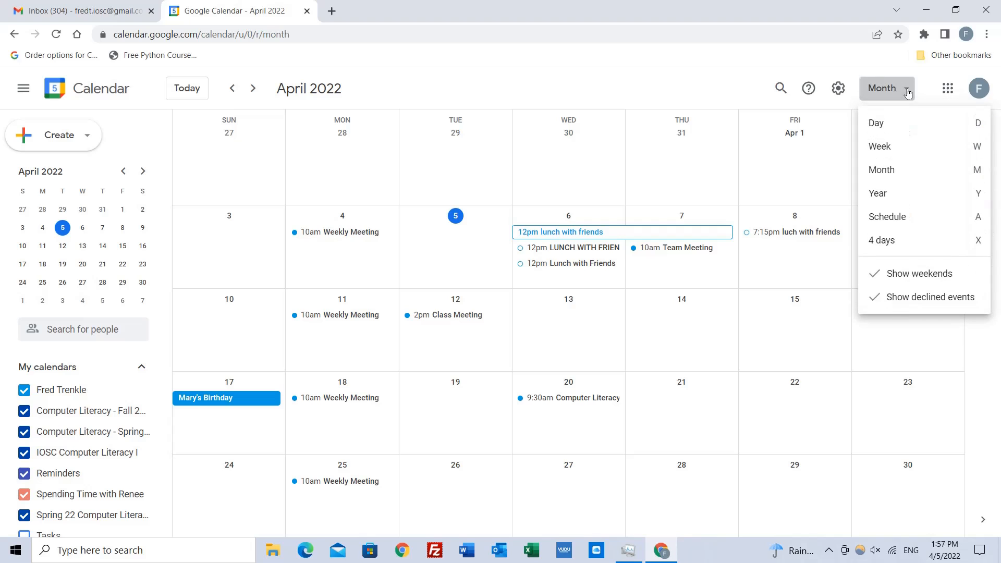
left_click(910, 193)
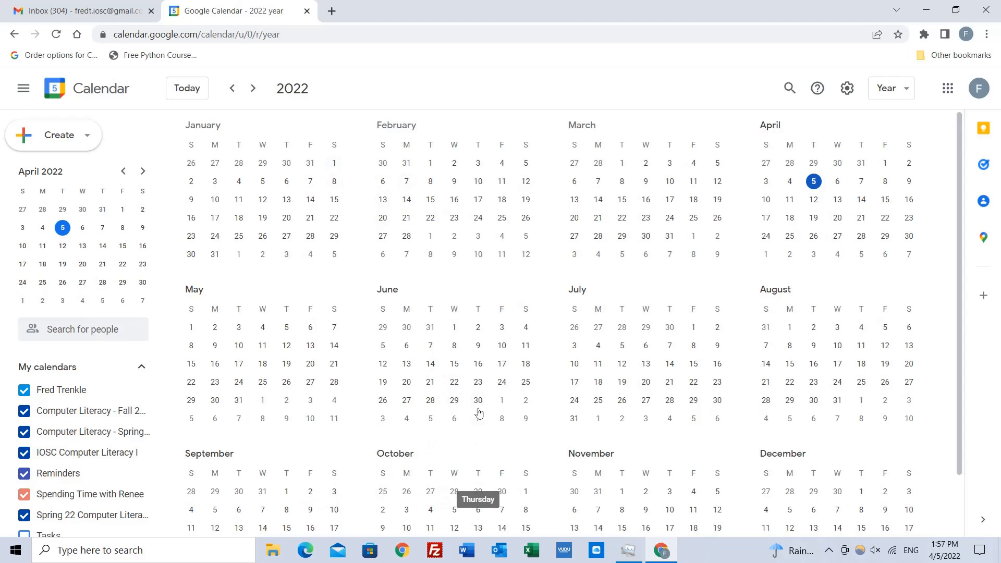
left_click(908, 91)
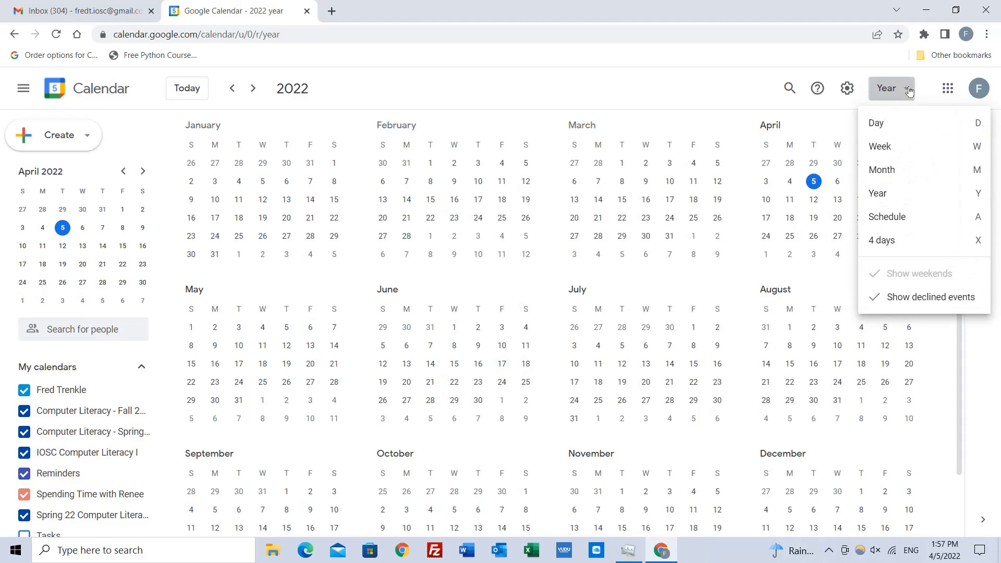
left_click(898, 216)
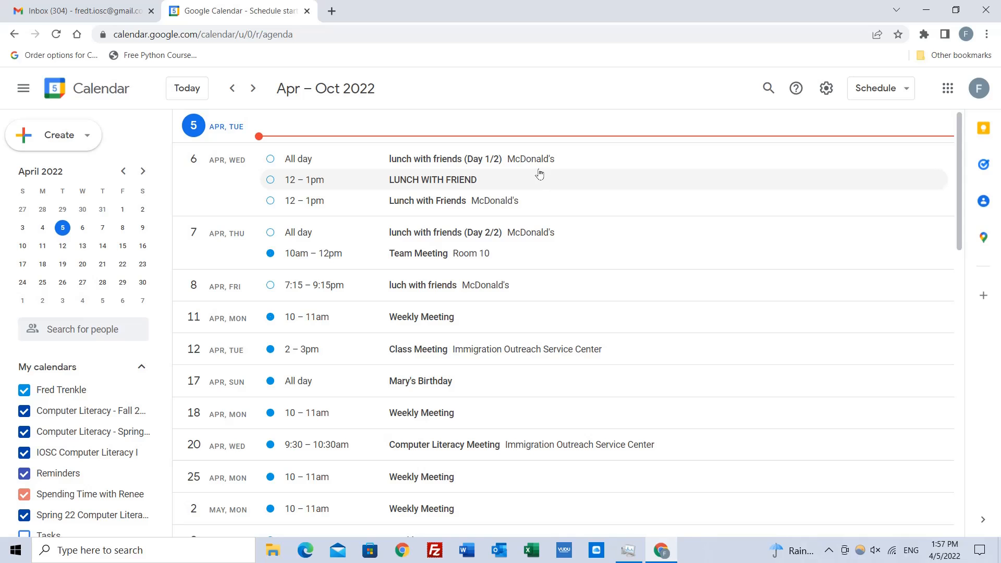
Look through the schedule of upcoming events from April 2022 onward and switch the calendar to day view
scroll(538, 180, "down", 5)
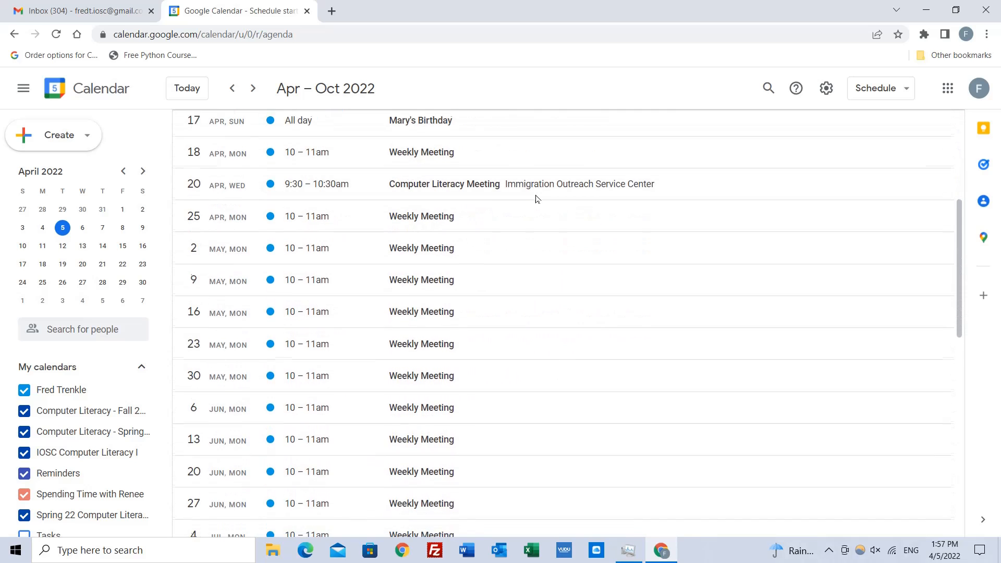
scroll(537, 198, "down", 7)
scroll(537, 198, "up", 2)
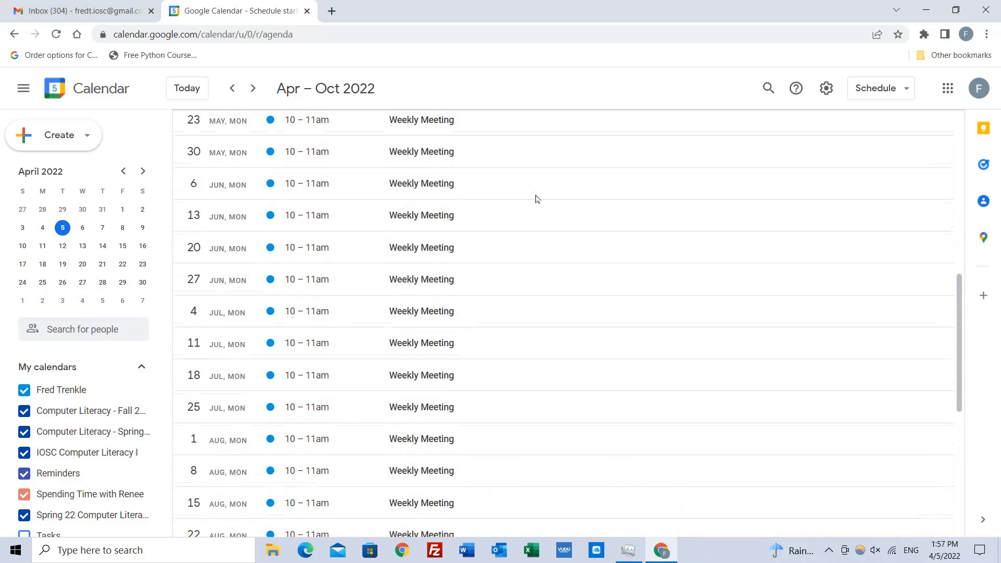
scroll(537, 198, "up", 5)
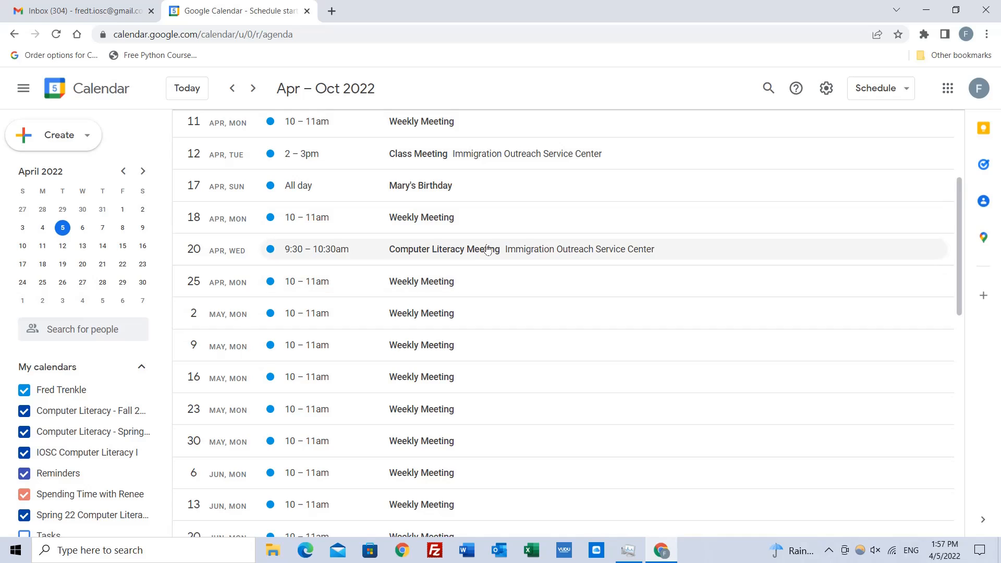
scroll(487, 250, "up", 4)
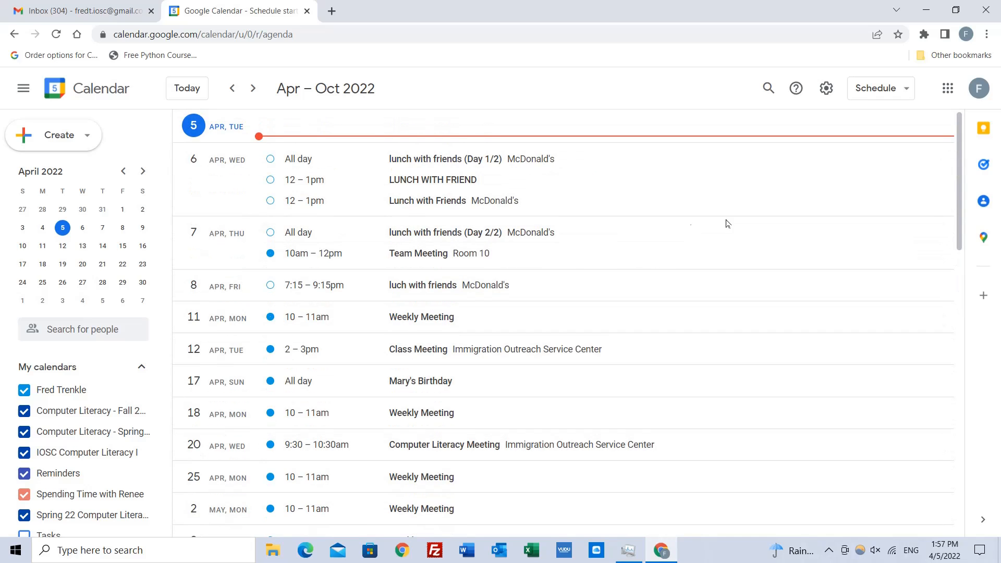
left_click(896, 93)
left_click(879, 131)
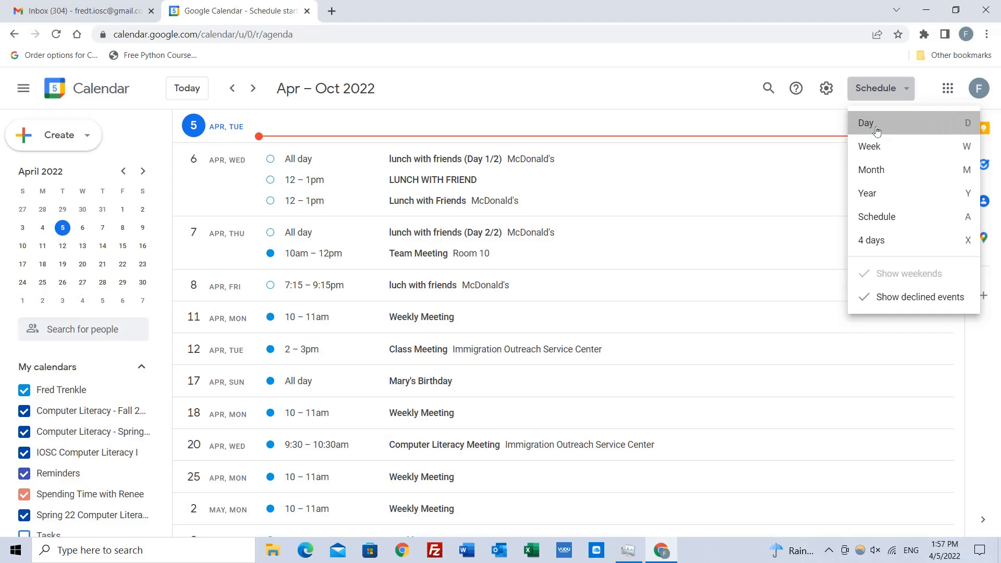